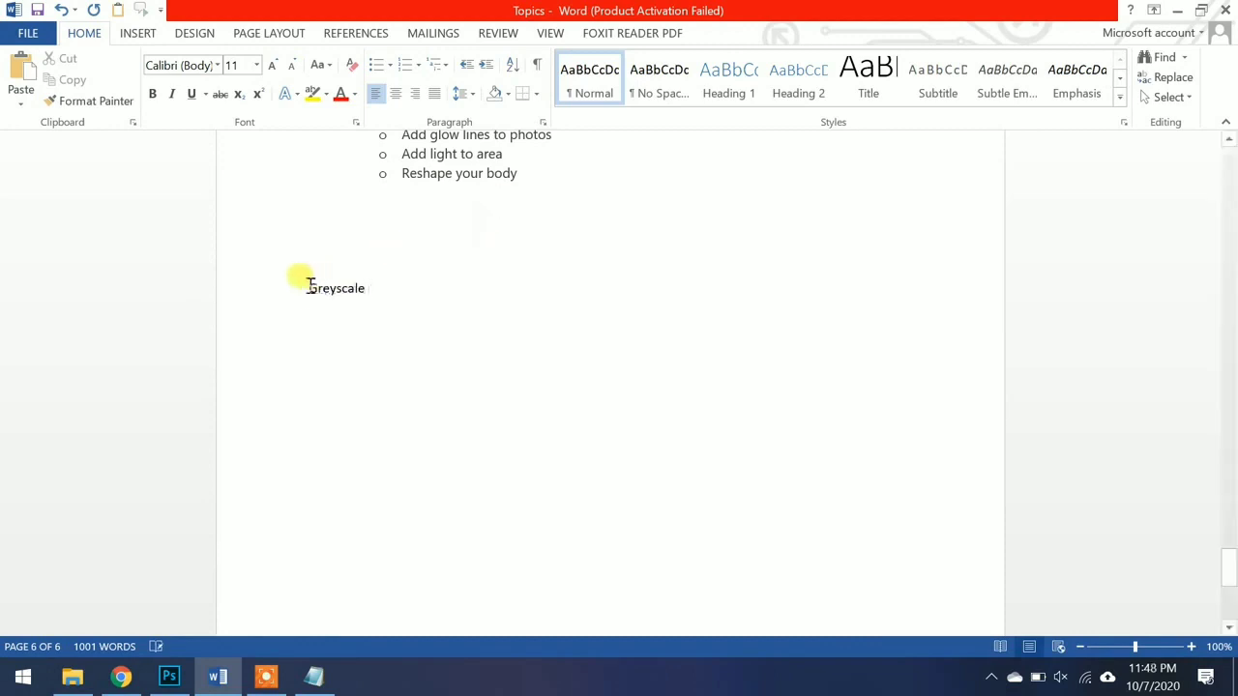
- Enlarge the "Greyscale" heading and the empty line below it to 19 pt
{"action": "left_click_drag", "start_coordinate": [297, 280], "coordinate": [358, 418]}
{"action": "key", "text": "ctrl+bracketright"}
{"action": "key", "text": "ctrl+bracketright"}
{"action": "key", "text": "ctrl+bracketright"}
{"action": "key", "text": "ctrl+bracketright"}
{"action": "key", "text": "ctrl+bracketright"}
{"action": "key", "text": "ctrl+bracketright"}
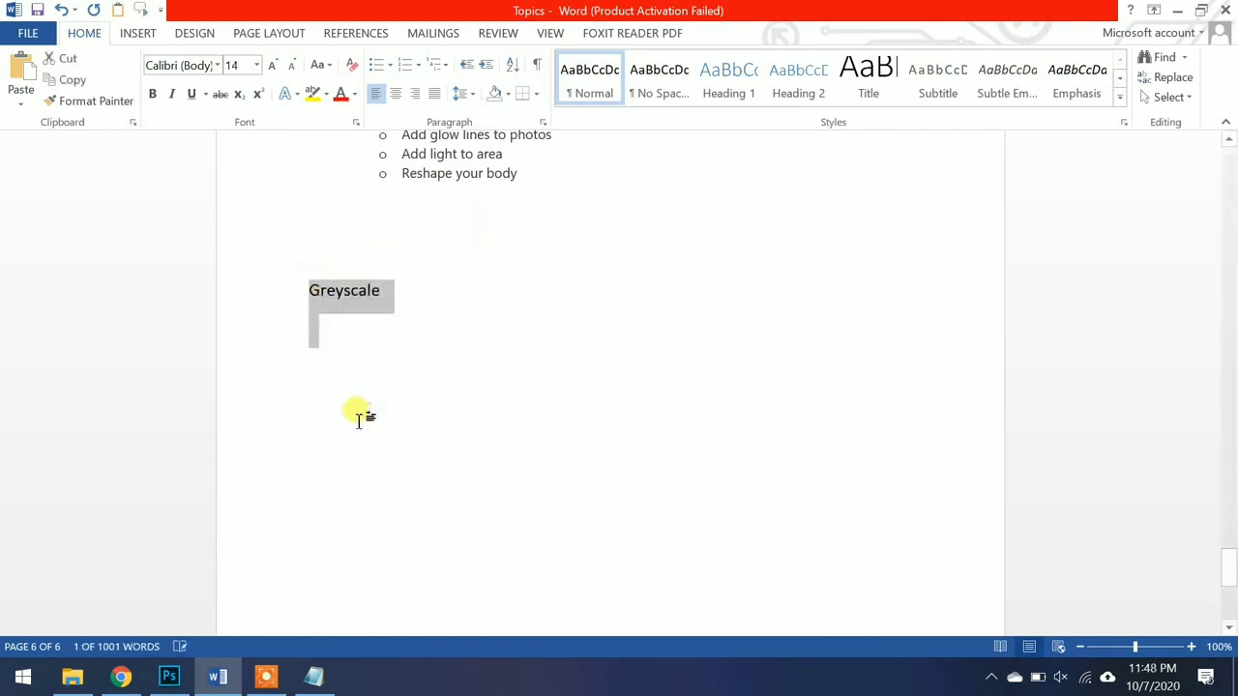
{"action": "key", "text": "ctrl+bracketright"}
{"action": "key", "text": "ctrl+bracketright"}
{"action": "left_click", "coordinate": [358, 418]}
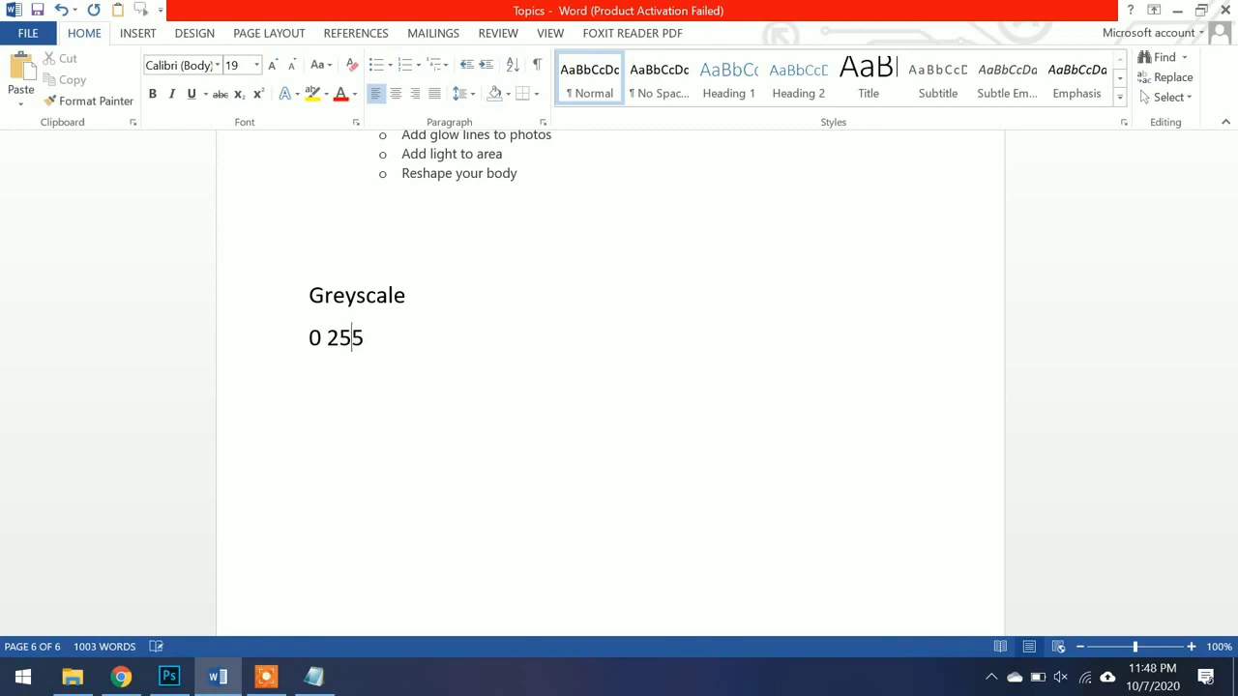
- Complete the line below the heading as "0Black 255 White" and enter 100 on a new line
{"action": "type", "text": "|"}
{"action": "type", "text": "Black"}
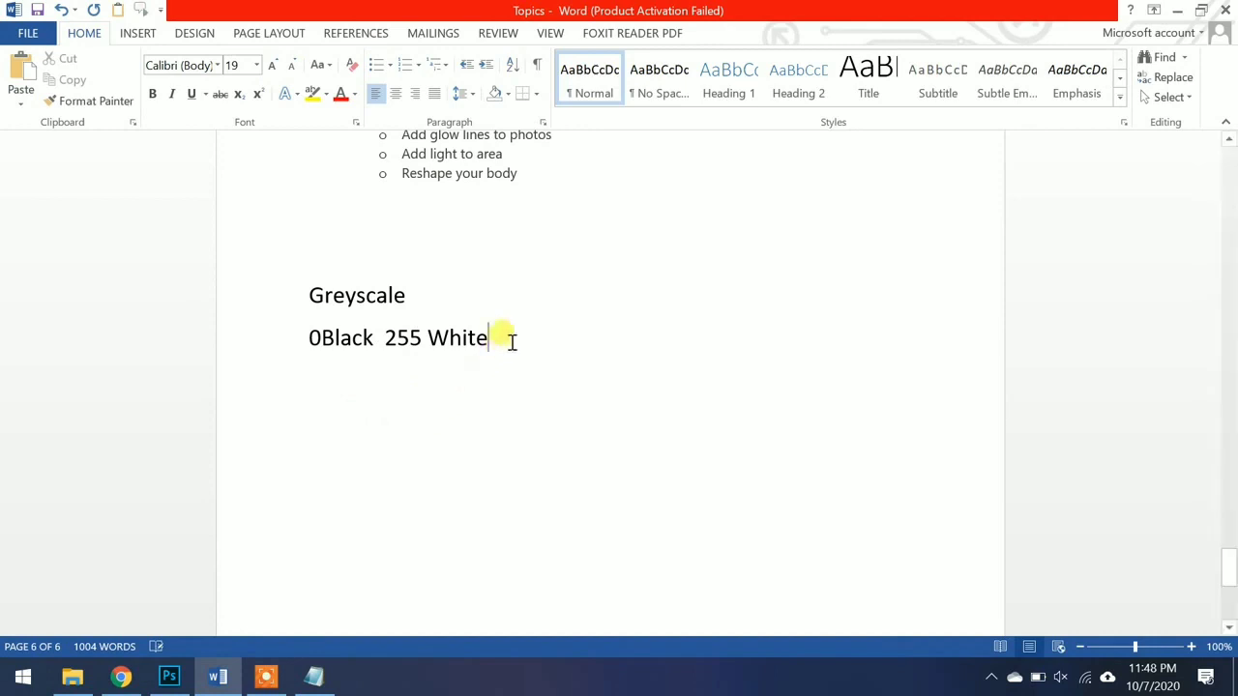
{"action": "key", "text": "Return"}
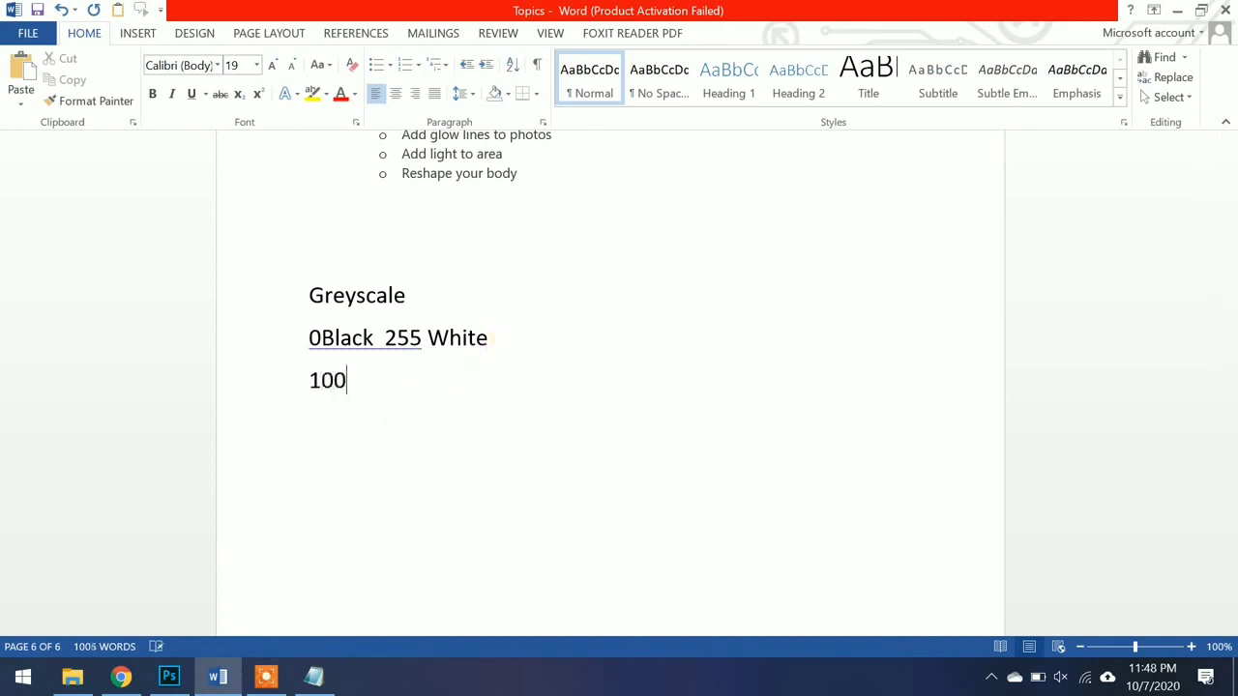
{"action": "type", "text": "100"}
- Switch to Photoshop and convert the three-circle image to Grayscale mode without flattening the layers
{"action": "left_click", "coordinate": [170, 680]}
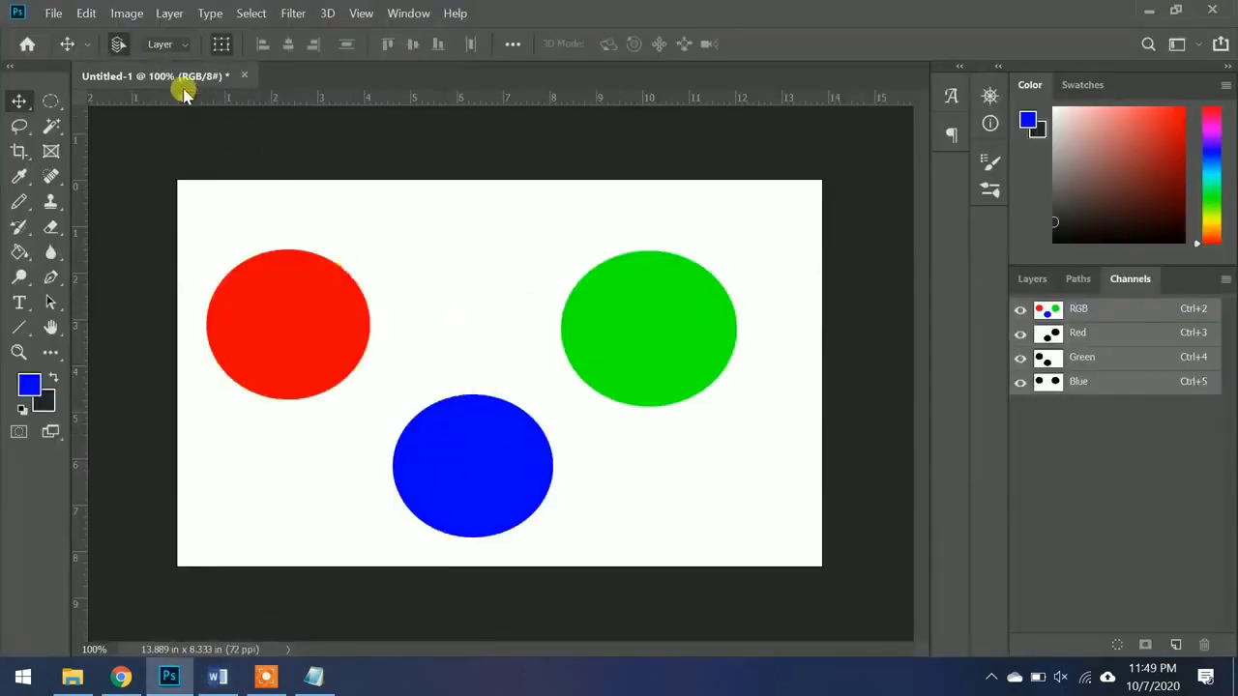
{"action": "left_click", "coordinate": [129, 14]}
{"action": "mouse_move", "coordinate": [133, 34]}
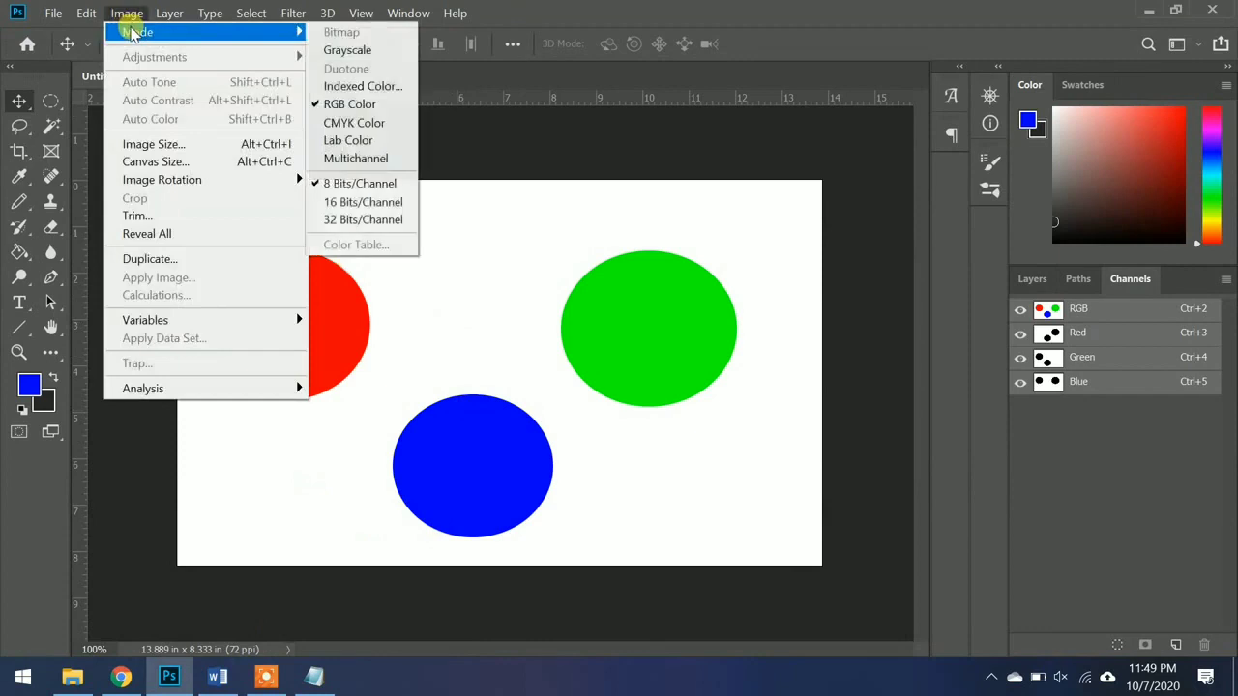
{"action": "left_click", "coordinate": [325, 56]}
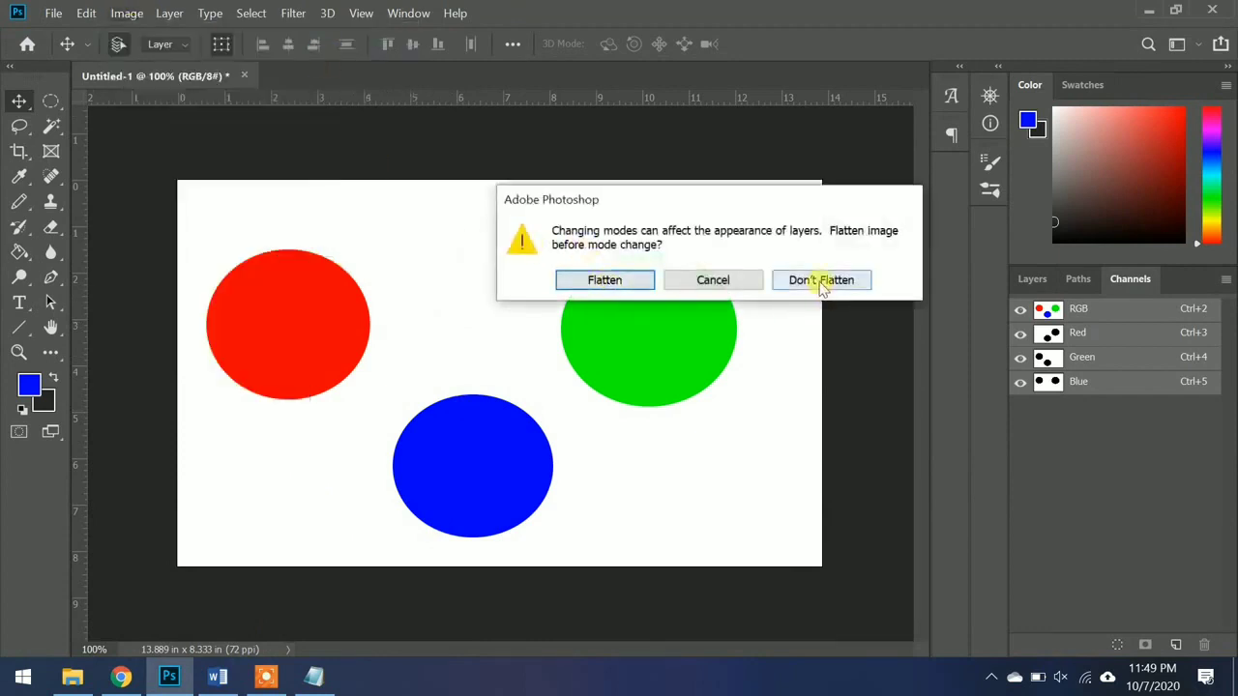
{"action": "left_click", "coordinate": [819, 280]}
{"action": "left_click", "coordinate": [591, 310]}
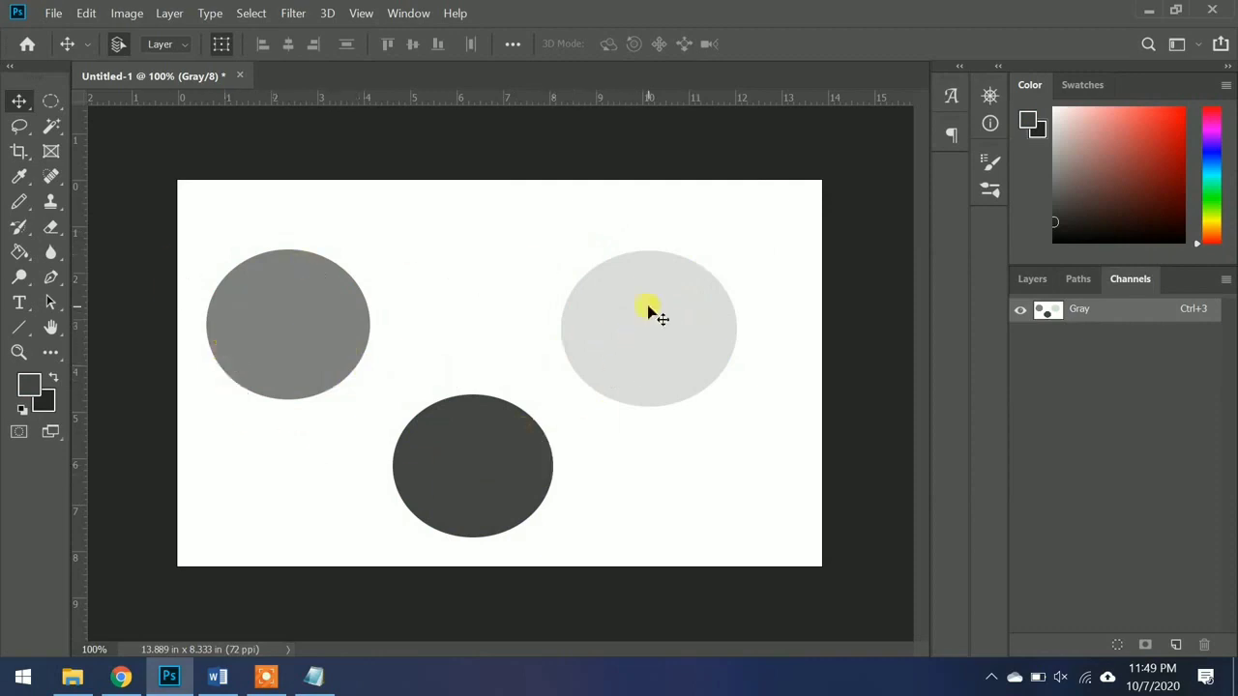
- Examine the foreground color's values in the Color Picker and cancel the dialog
{"action": "left_click", "coordinate": [1029, 124]}
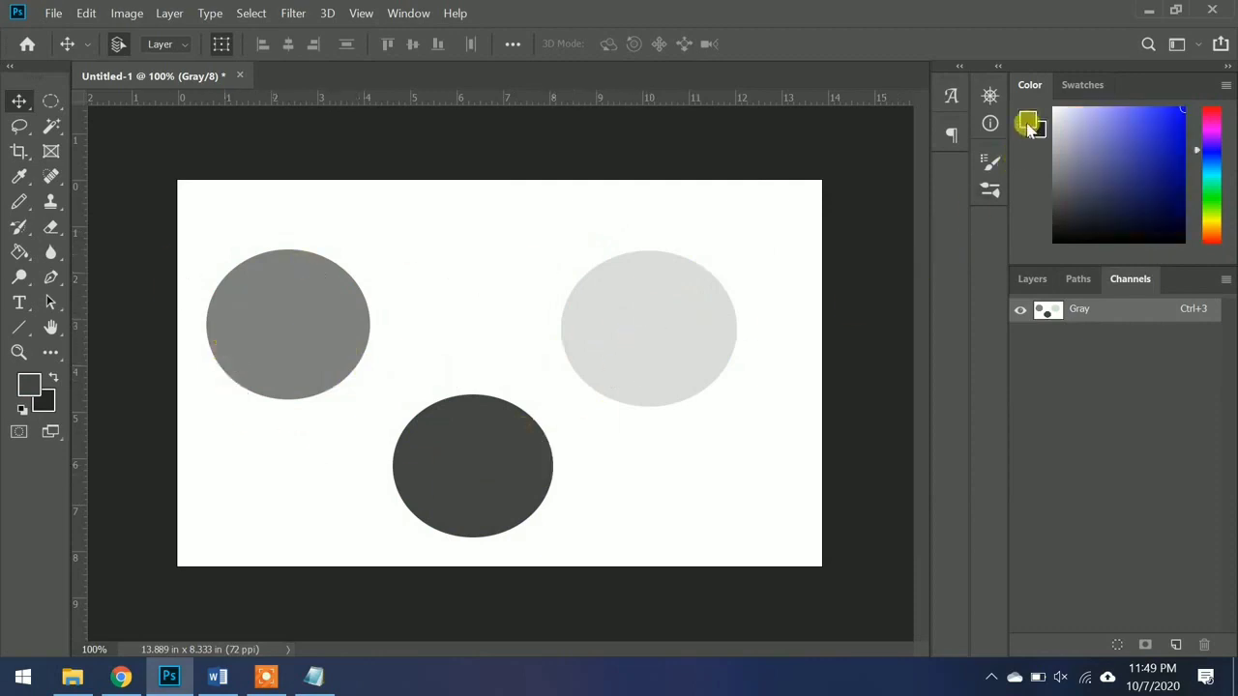
{"action": "left_click", "coordinate": [1031, 125]}
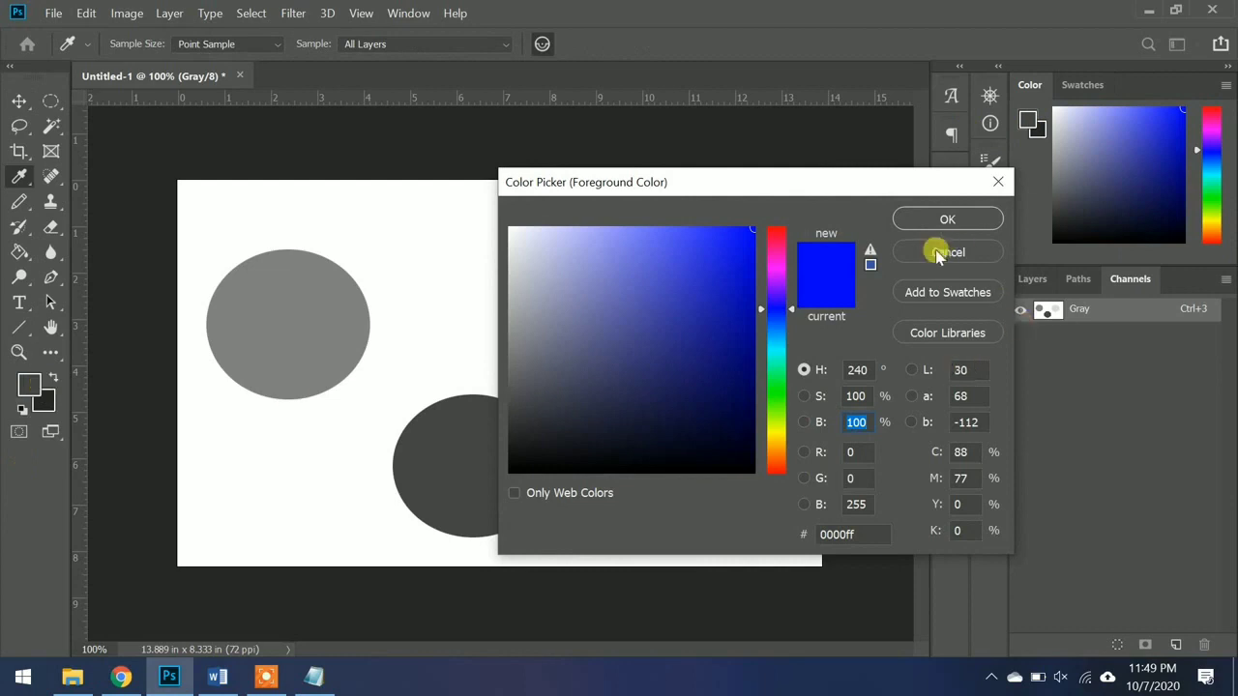
{"action": "key", "text": "Escape"}
{"action": "left_click", "coordinate": [29, 387]}
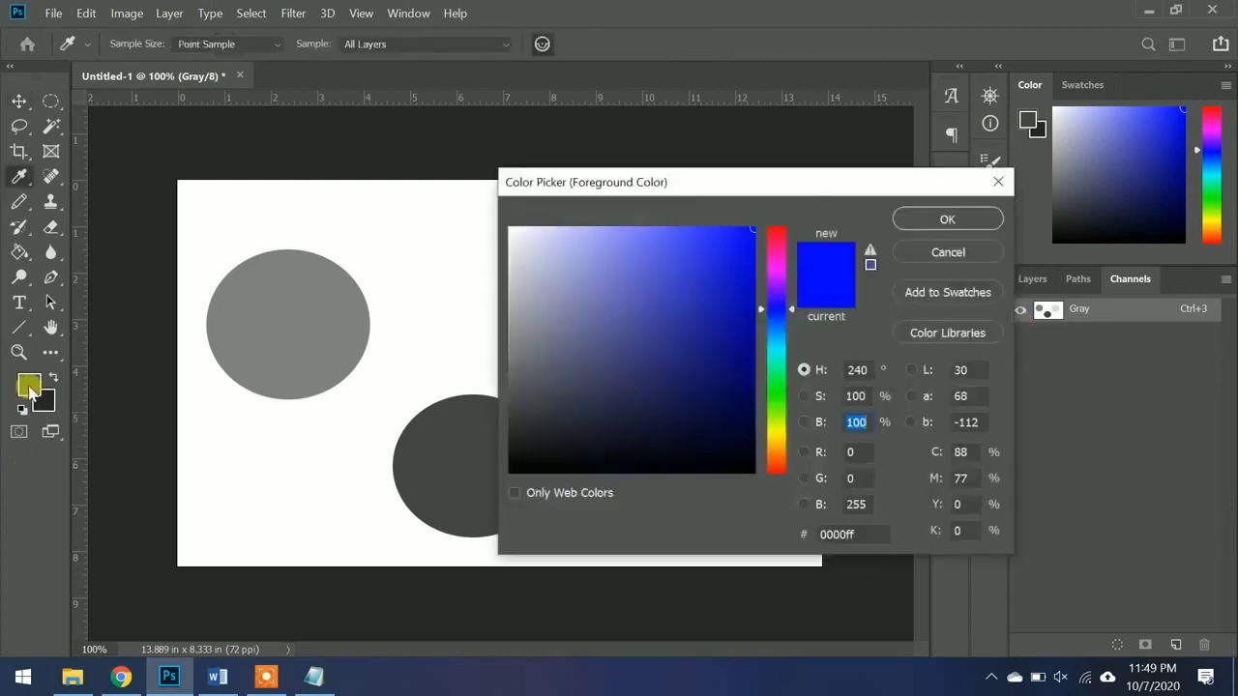
{"action": "left_click", "coordinate": [947, 255]}
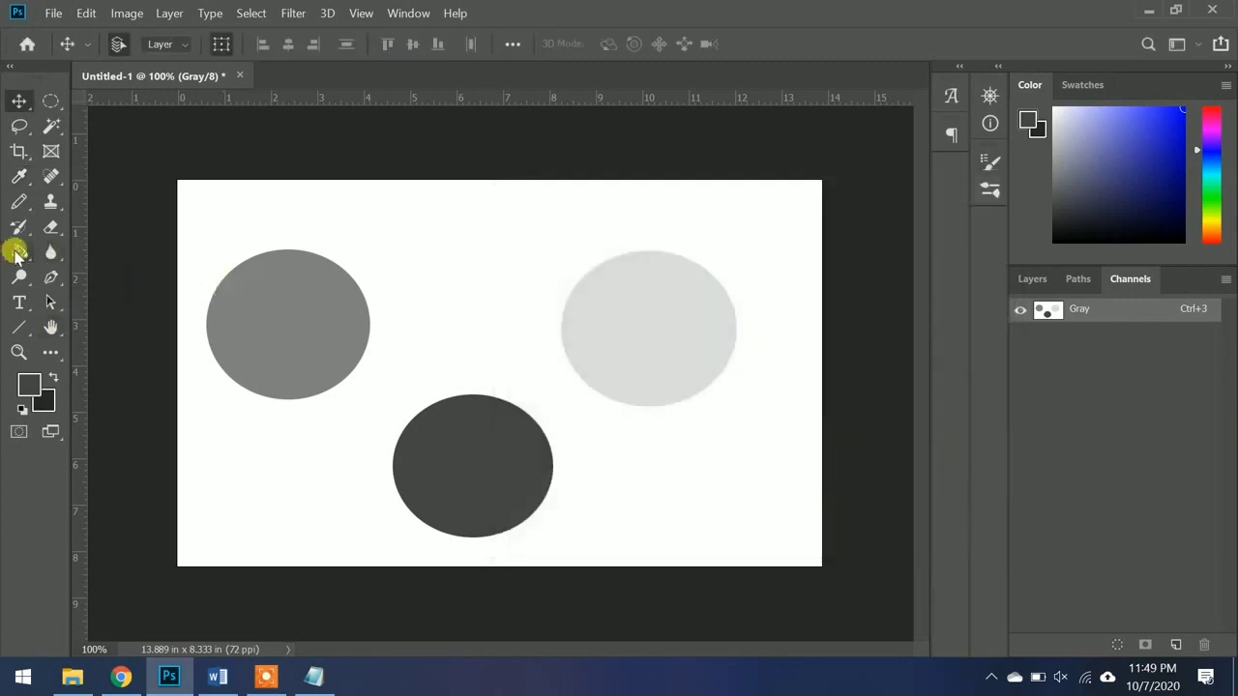
- Try to fill the left circle using the Paint Bucket Tool with no layer selected
{"action": "left_click", "coordinate": [16, 254]}
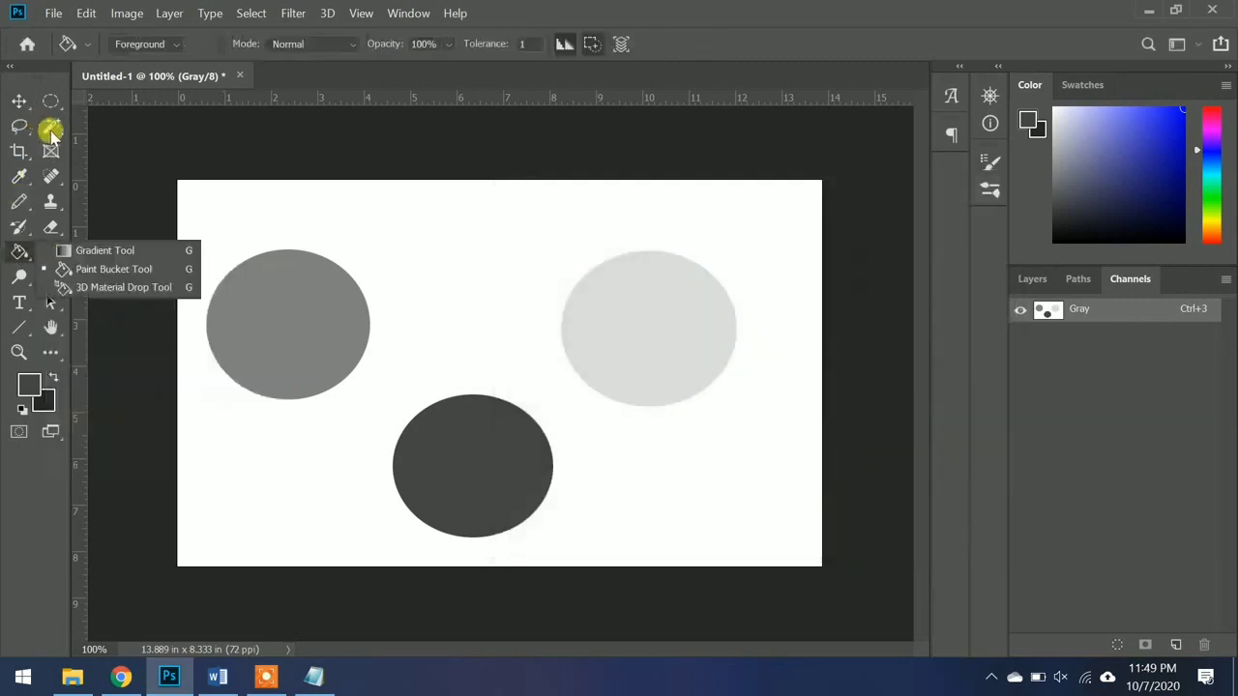
{"action": "left_click", "coordinate": [245, 324]}
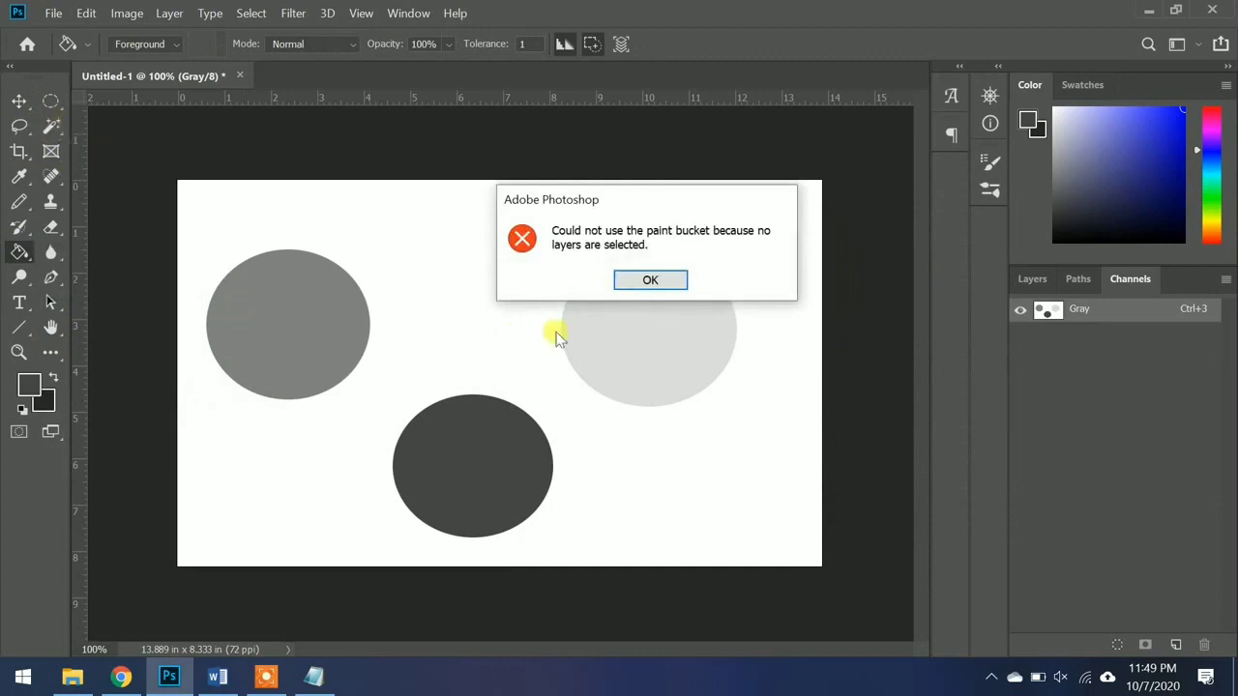
{"action": "left_click", "coordinate": [650, 280]}
- Select Layer 3 and fill its lower circle with the current foreground color
{"action": "left_click", "coordinate": [1032, 280]}
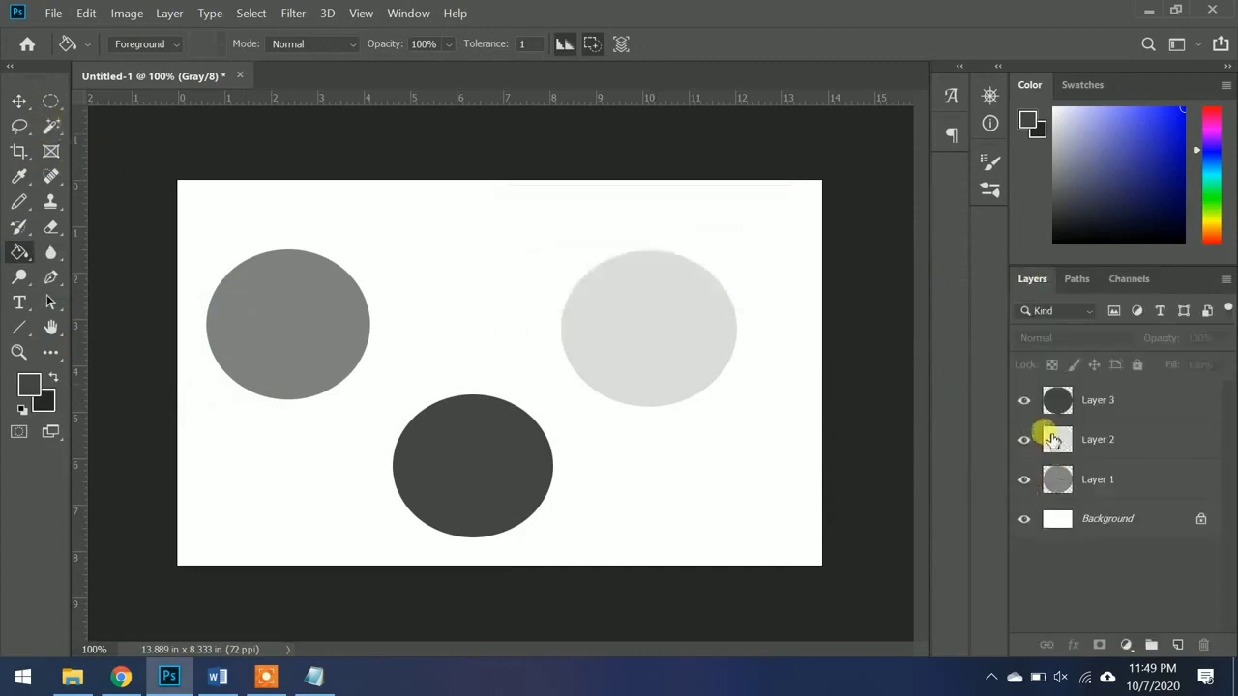
{"action": "left_click", "coordinate": [1053, 440]}
{"action": "left_click", "coordinate": [1053, 404]}
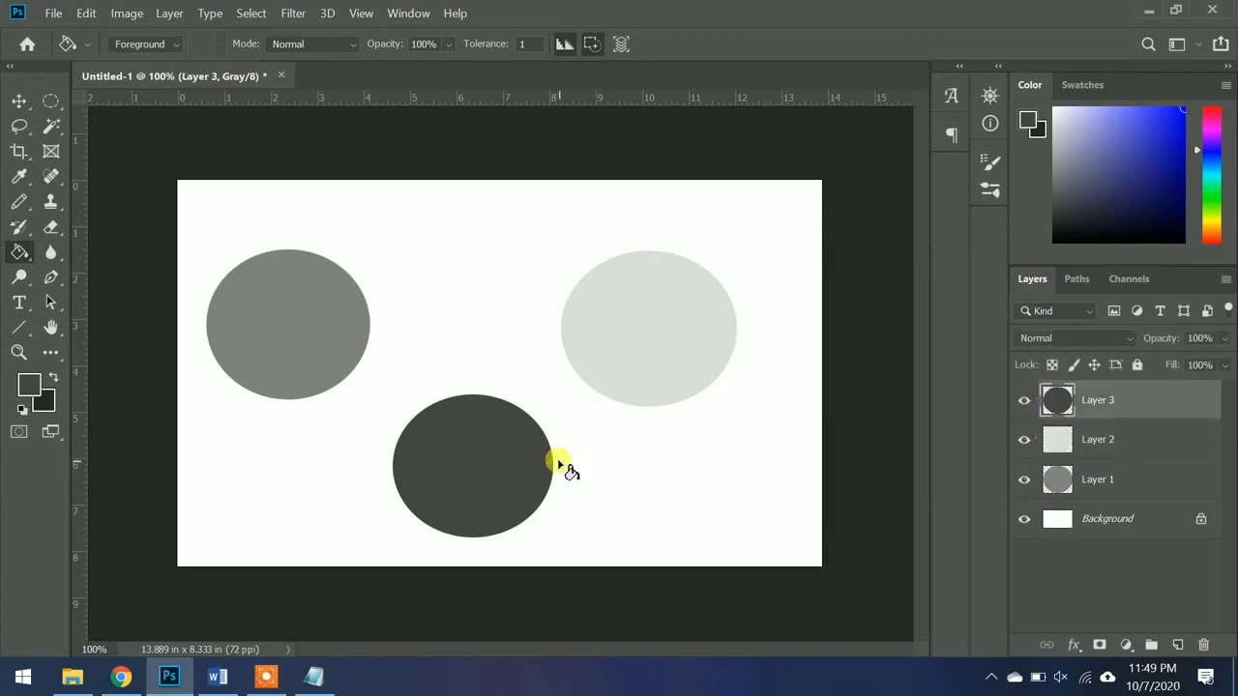
{"action": "left_click", "coordinate": [469, 459]}
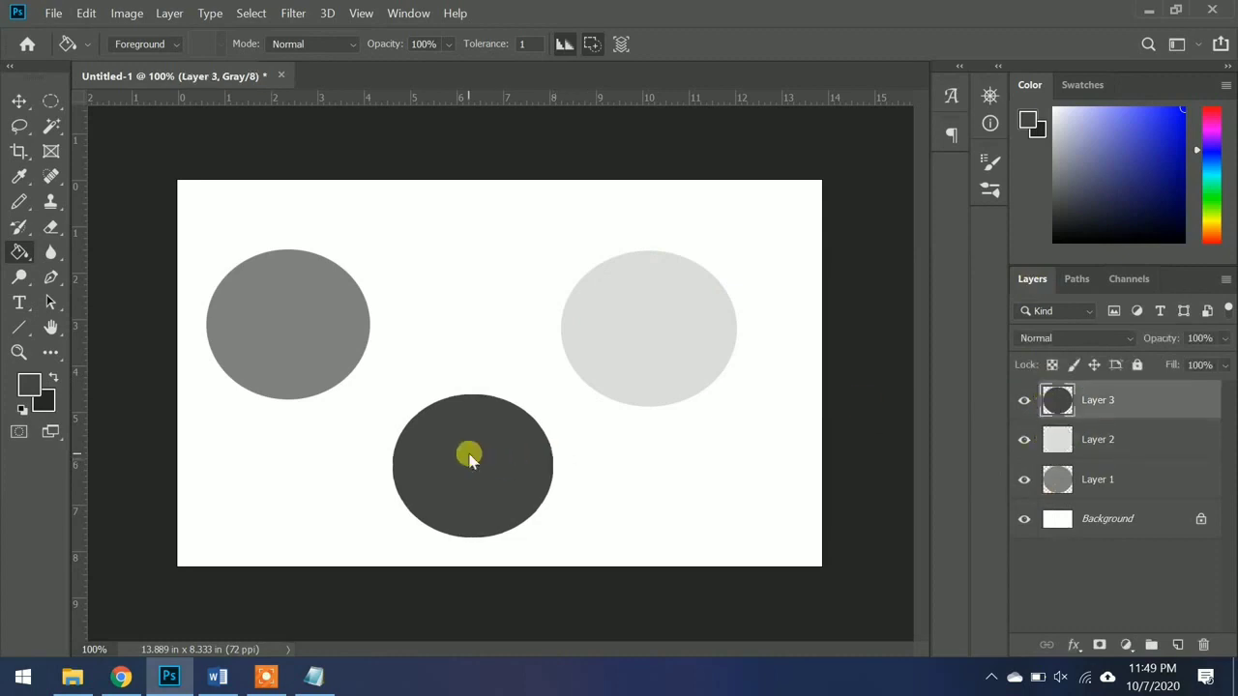
- Set the foreground color to white (ffffff), fill the lower circle with it, and undo the fill
{"action": "left_click", "coordinate": [29, 387]}
{"action": "left_click_drag", "start_coordinate": [619, 329], "coordinate": [497, 220]}
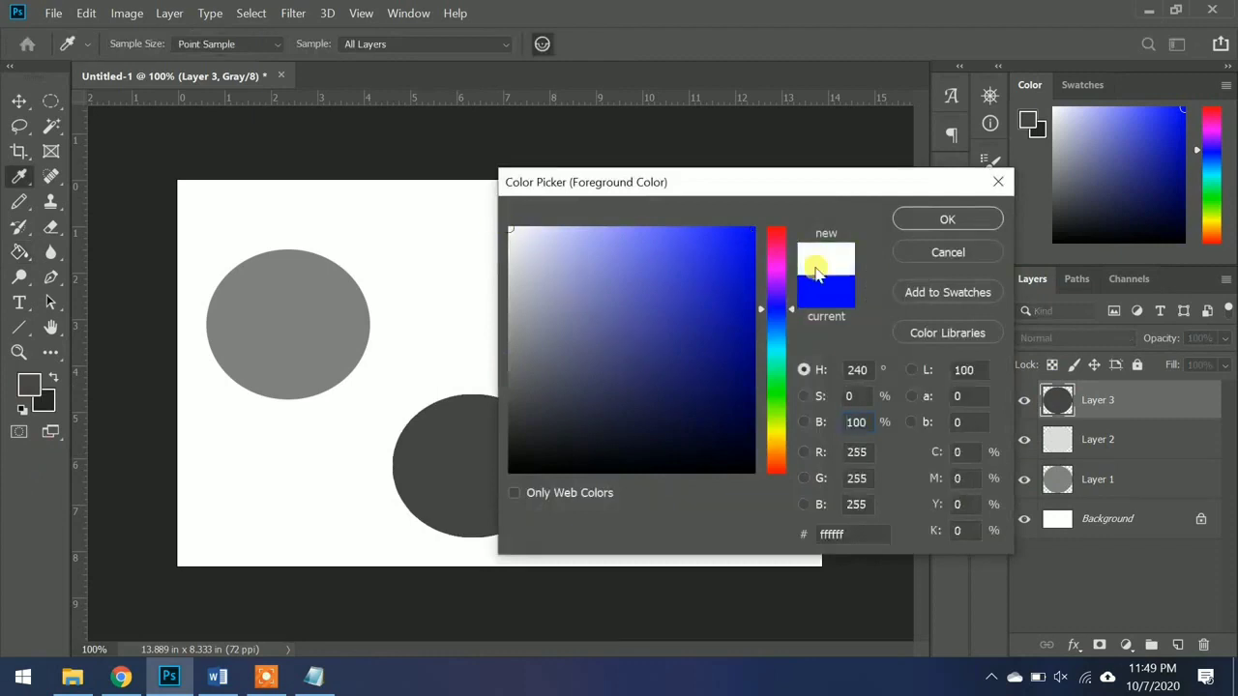
{"action": "left_click", "coordinate": [920, 220]}
{"action": "left_click", "coordinate": [458, 463]}
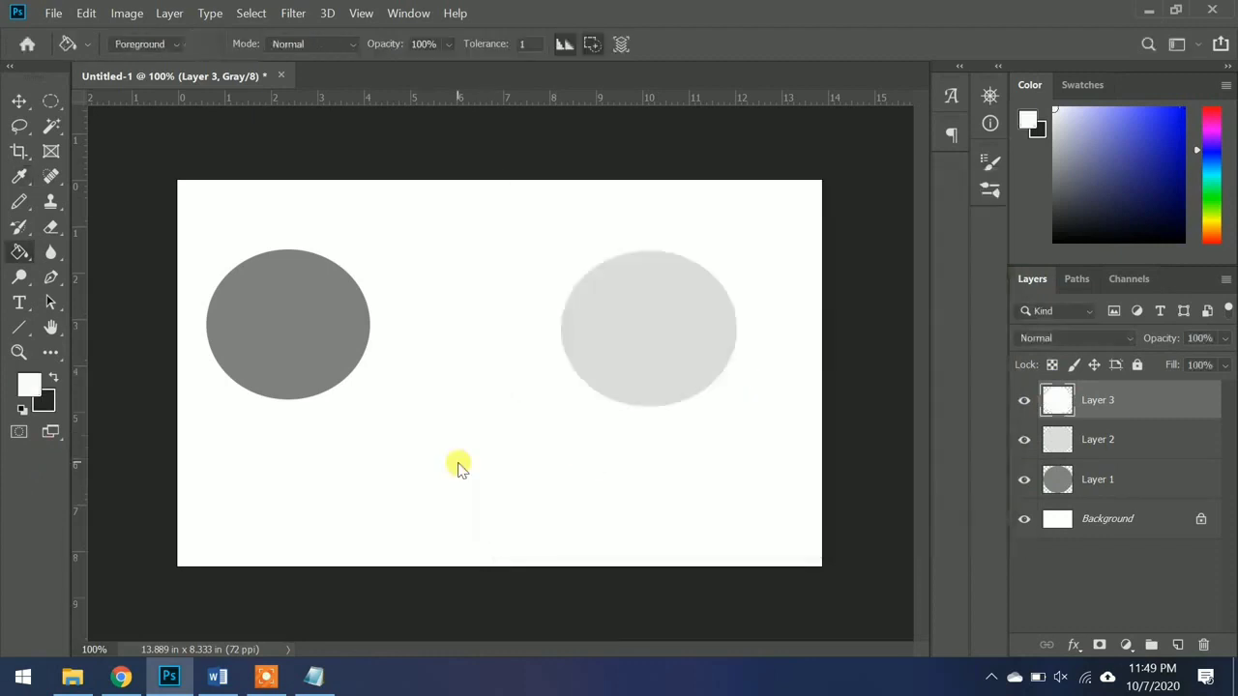
{"action": "key", "text": "ctrl+z"}
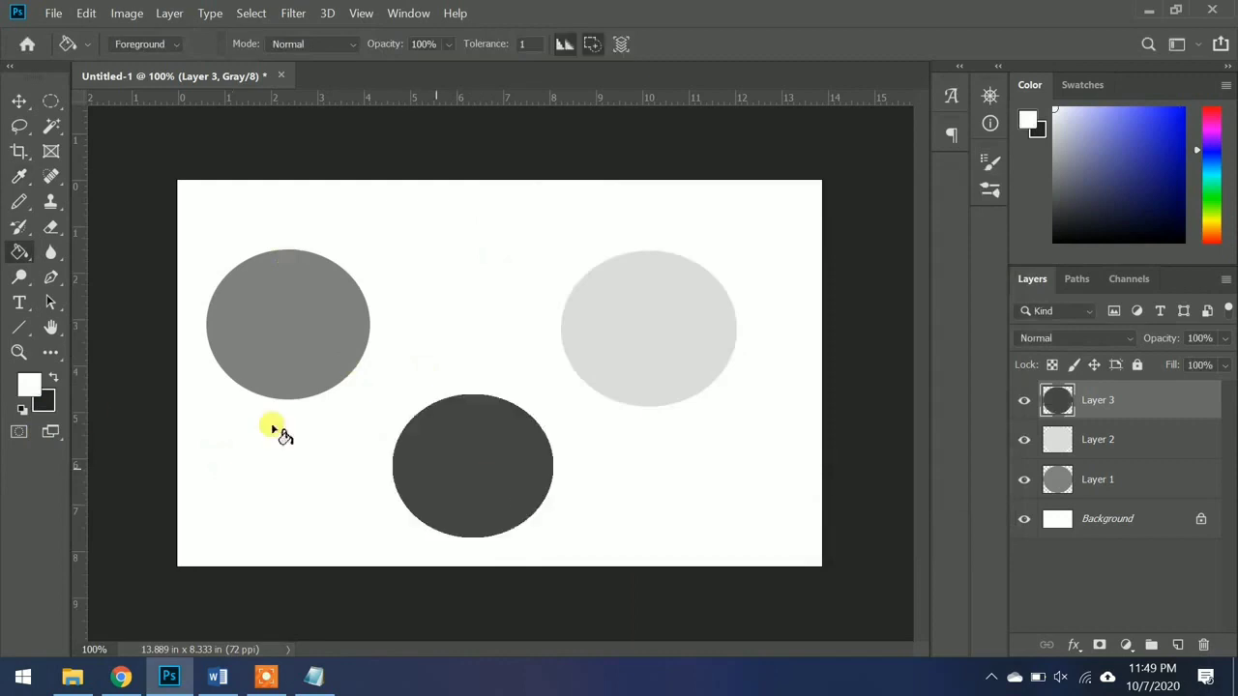
- Set the foreground color to the blue 3232e4 and return to the Paint Bucket Tool
{"action": "left_click", "coordinate": [28, 384]}
{"action": "left_click_drag", "start_coordinate": [511, 428], "coordinate": [500, 293]}
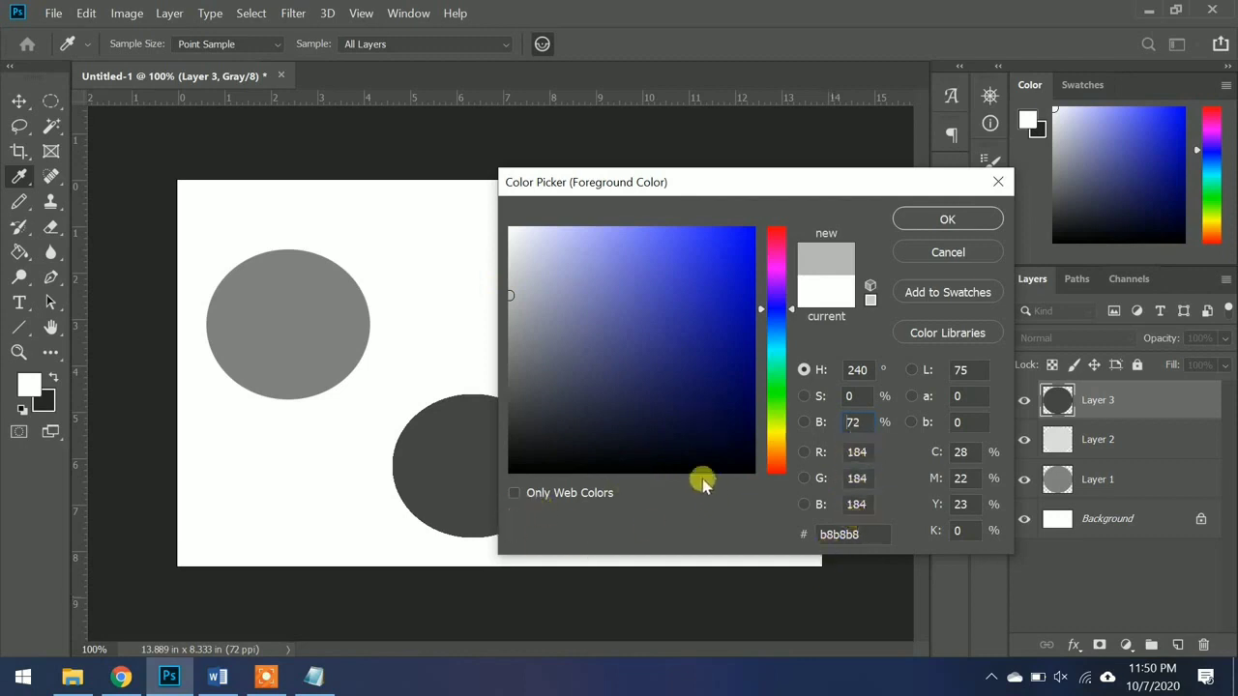
{"action": "mouse_move", "coordinate": [510, 295]}
{"action": "left_mouse_down"}
{"action": "mouse_move", "coordinate": [666, 298]}
{"action": "mouse_move", "coordinate": [688, 243]}
{"action": "mouse_move", "coordinate": [701, 253]}
{"action": "left_mouse_up"}
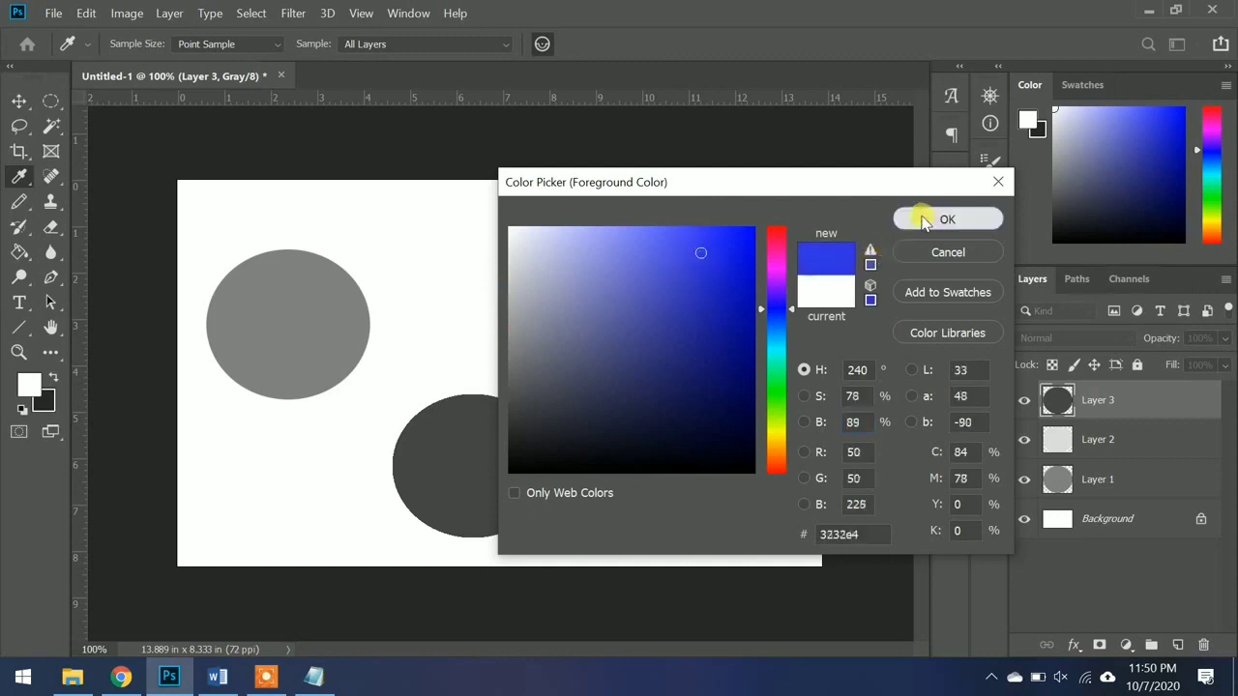
{"action": "left_click", "coordinate": [920, 218]}
{"action": "key", "text": "g"}
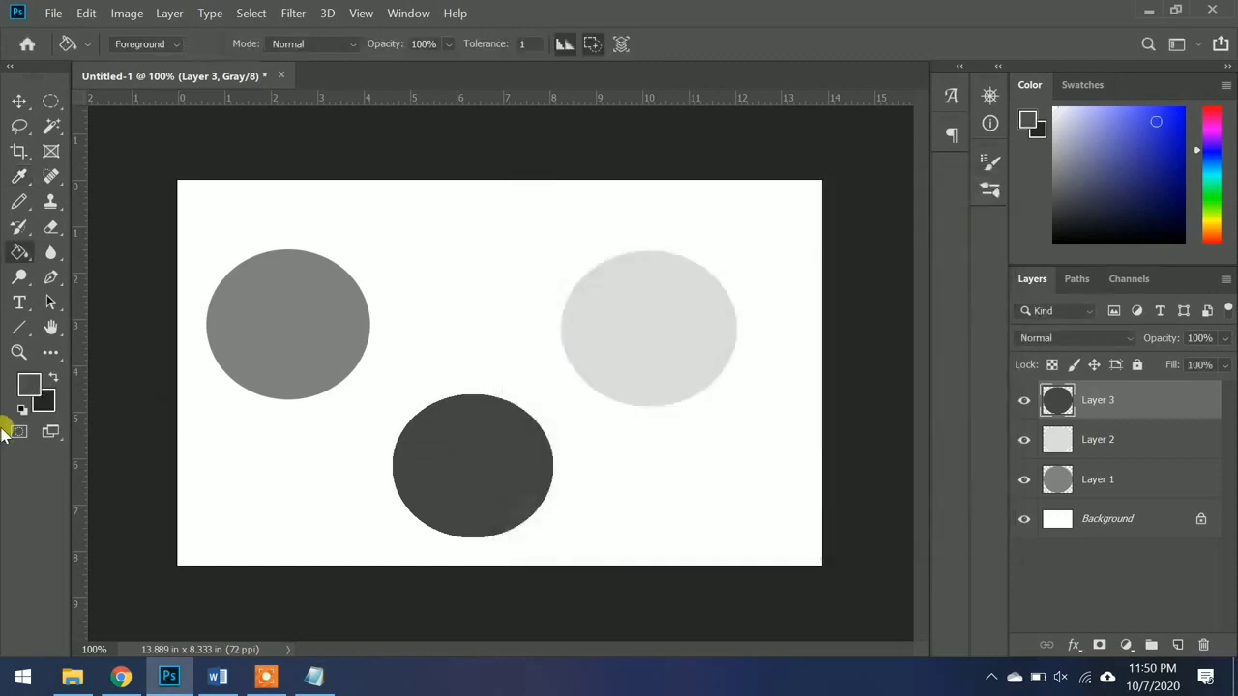
- Set the foreground color to light gray dbdbdb and fill the lower circle on Layer 3 with it
{"action": "left_click", "coordinate": [28, 385]}
{"action": "left_click", "coordinate": [510, 295]}
{"action": "mouse_move", "coordinate": [510, 295]}
{"action": "left_mouse_down"}
{"action": "mouse_move", "coordinate": [497, 232]}
{"action": "mouse_move", "coordinate": [510, 266]}
{"action": "left_mouse_up"}
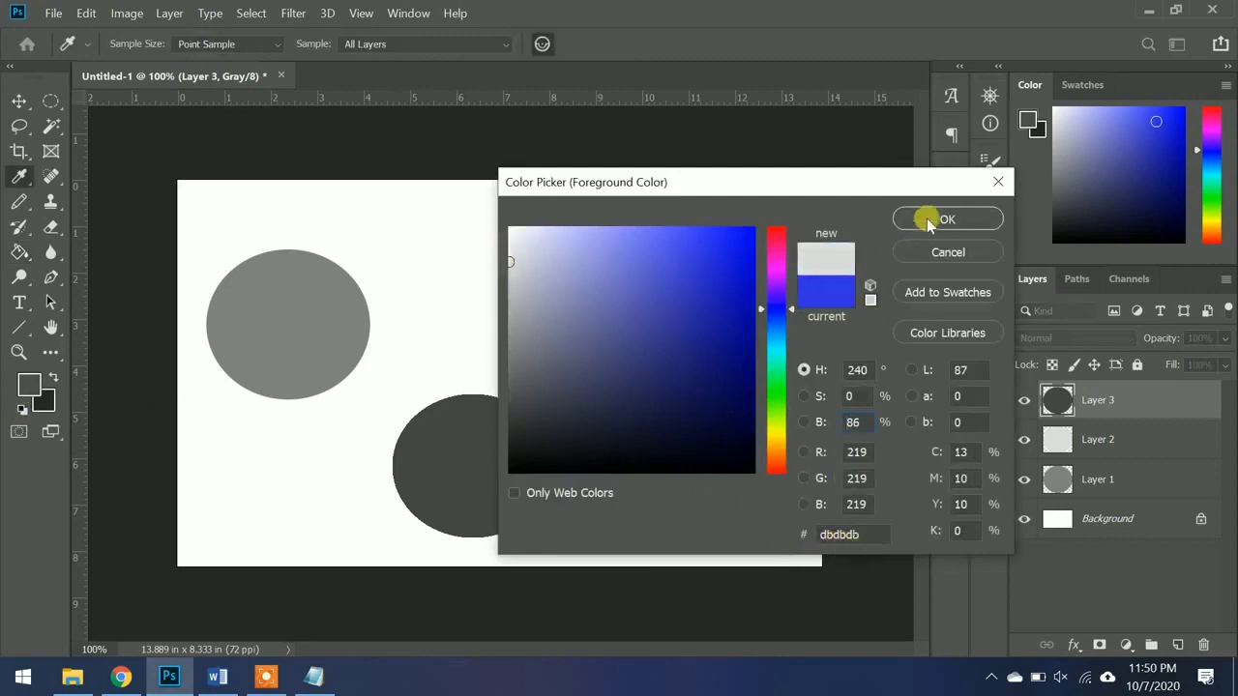
{"action": "key", "text": "g"}
{"action": "key", "text": "Return"}
{"action": "left_click", "coordinate": [437, 448]}
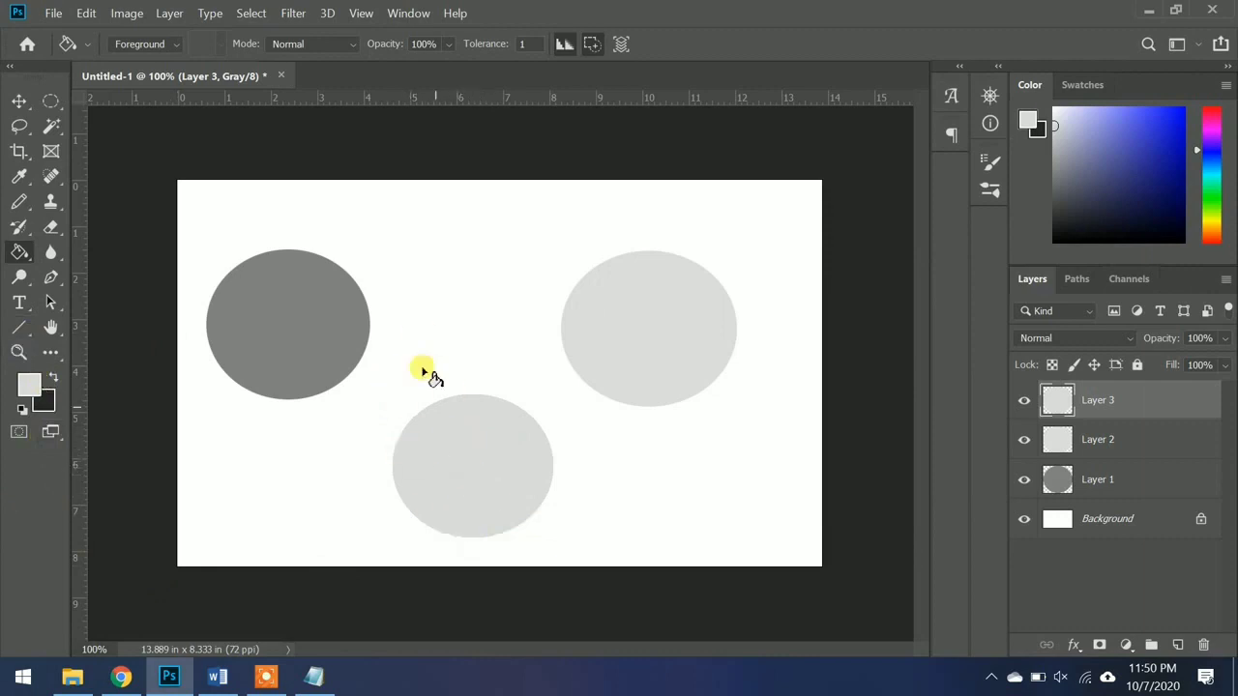
- Show the Info panel for reading color values
{"action": "left_click", "coordinate": [402, 14]}
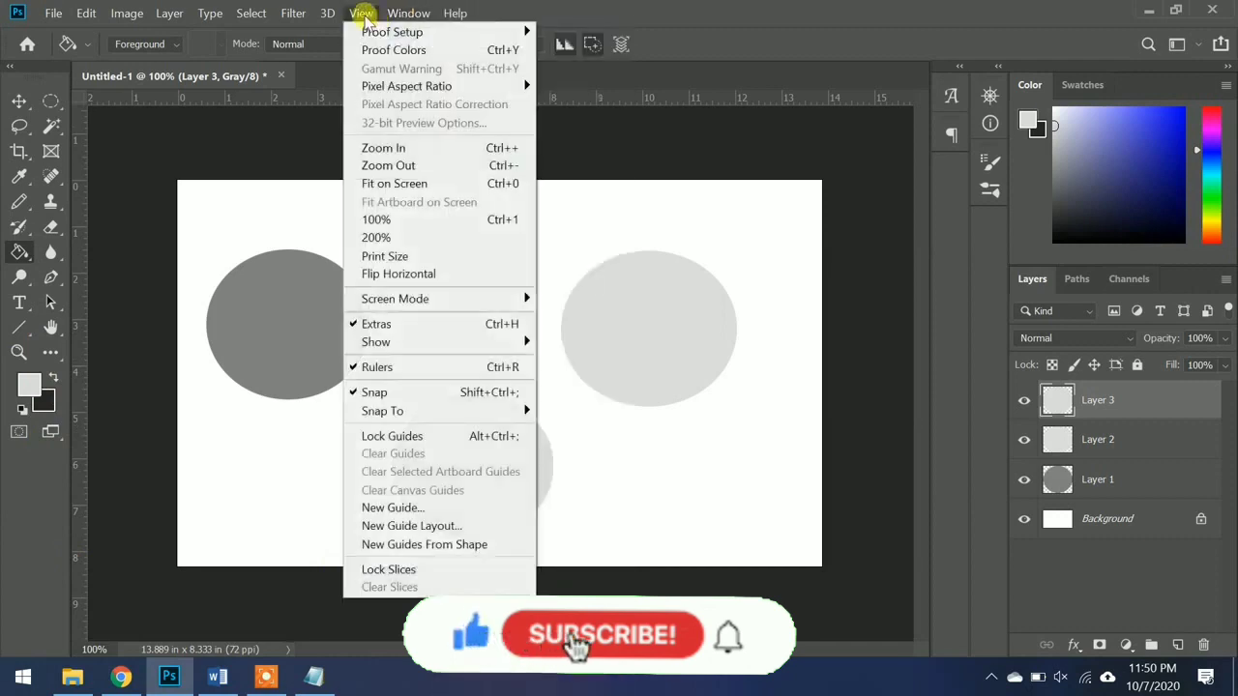
{"action": "left_click", "coordinate": [365, 14]}
{"action": "left_click", "coordinate": [412, 14]}
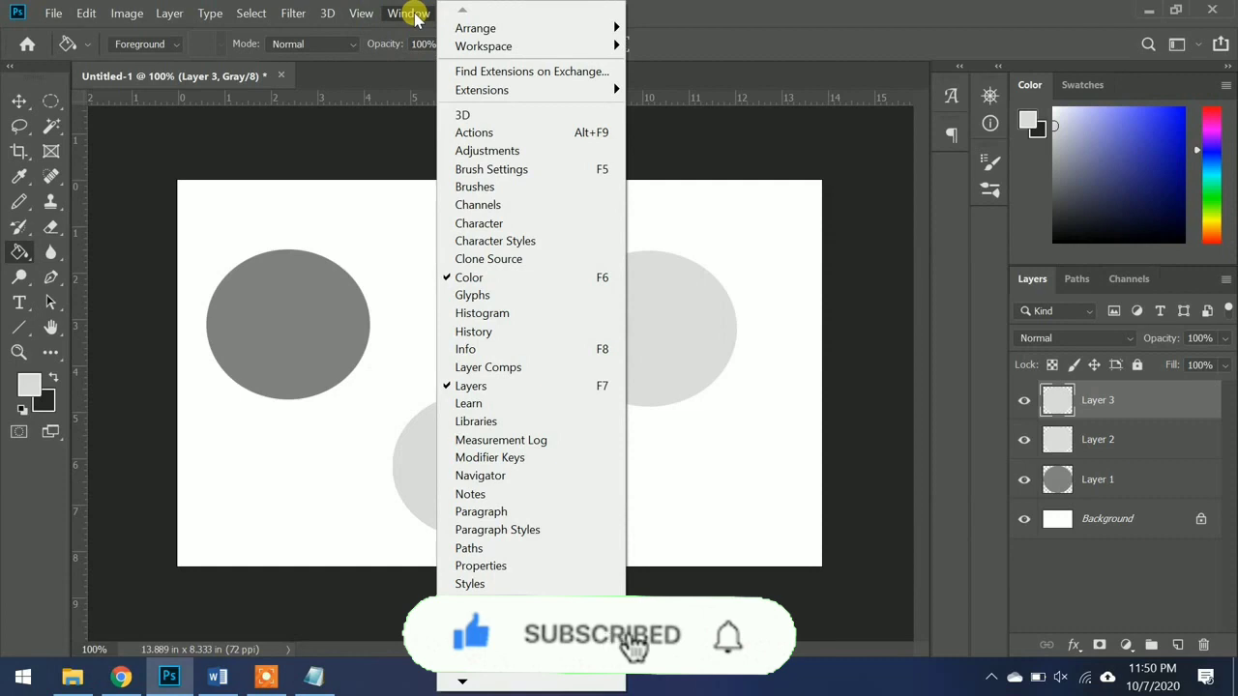
{"action": "left_click", "coordinate": [475, 349]}
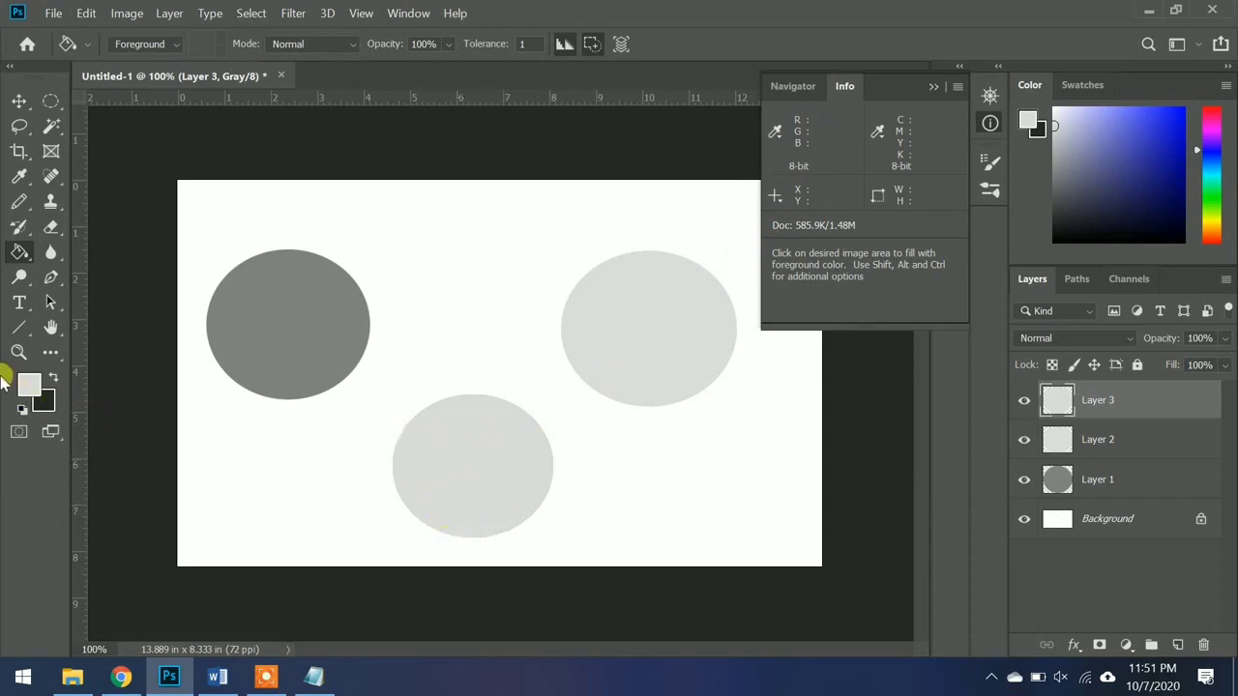
- Sample the lower circle's color with the Eyedropper Tool and examine its RGB values in the Color Picker
{"action": "left_click", "coordinate": [20, 182]}
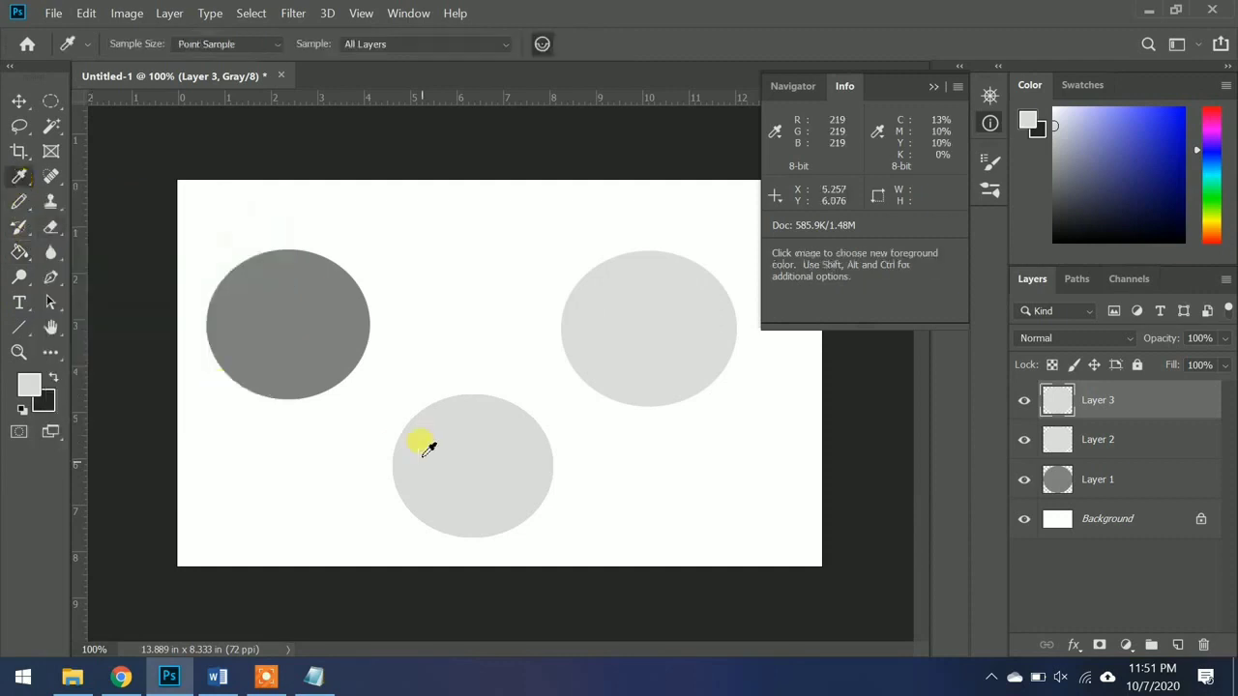
{"action": "left_click", "coordinate": [476, 446]}
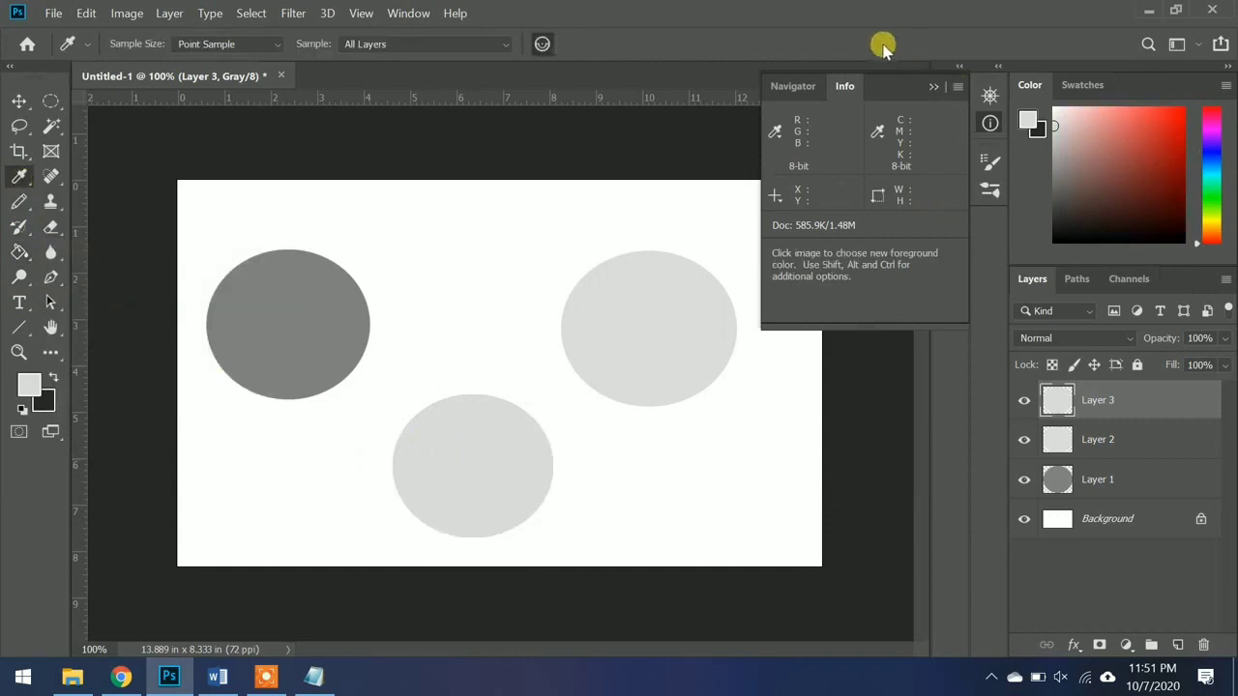
{"action": "left_click", "coordinate": [31, 385]}
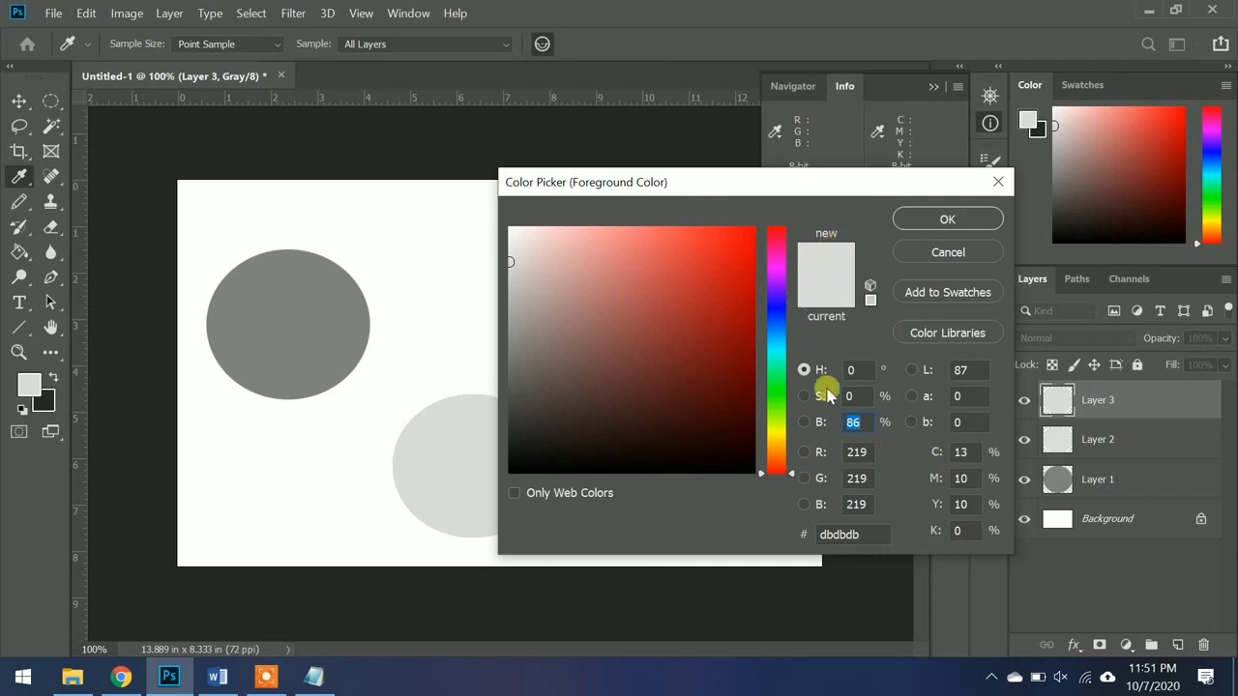
{"action": "left_click", "coordinate": [859, 370]}
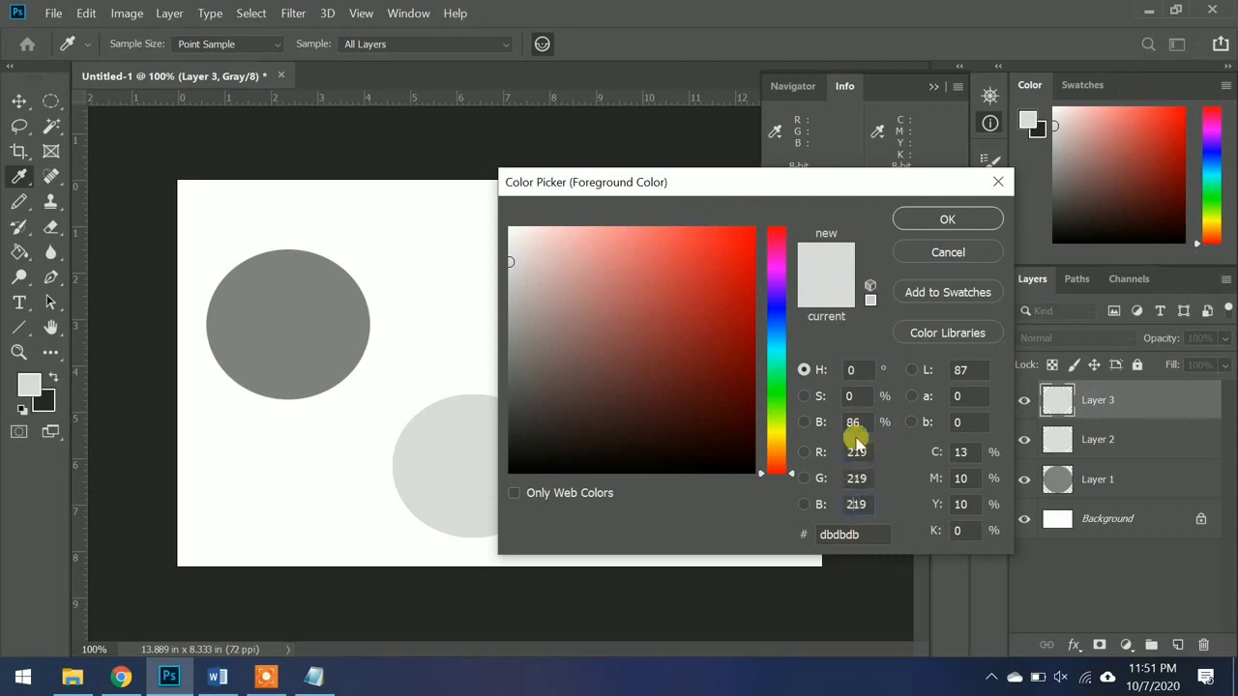
{"action": "left_click", "coordinate": [949, 220]}
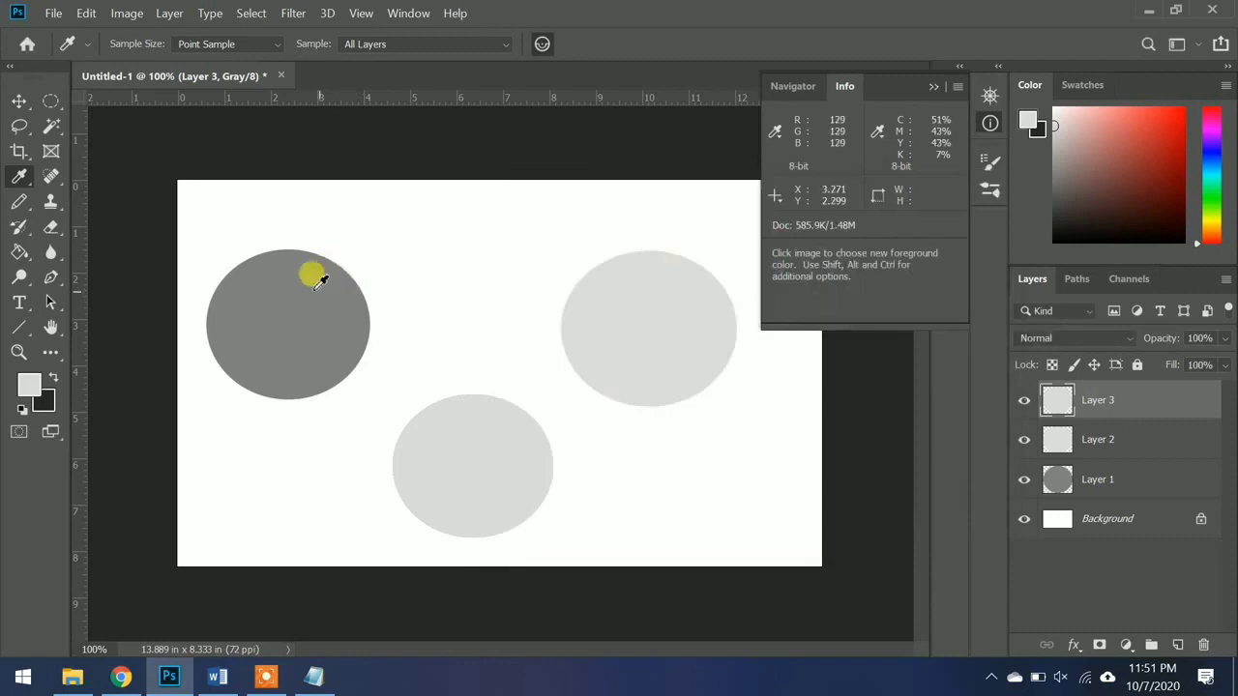
- Sample the dark gray circle's color with the Eyedropper Tool and examine its RGB values in the Color Picker
{"action": "left_click", "coordinate": [287, 292]}
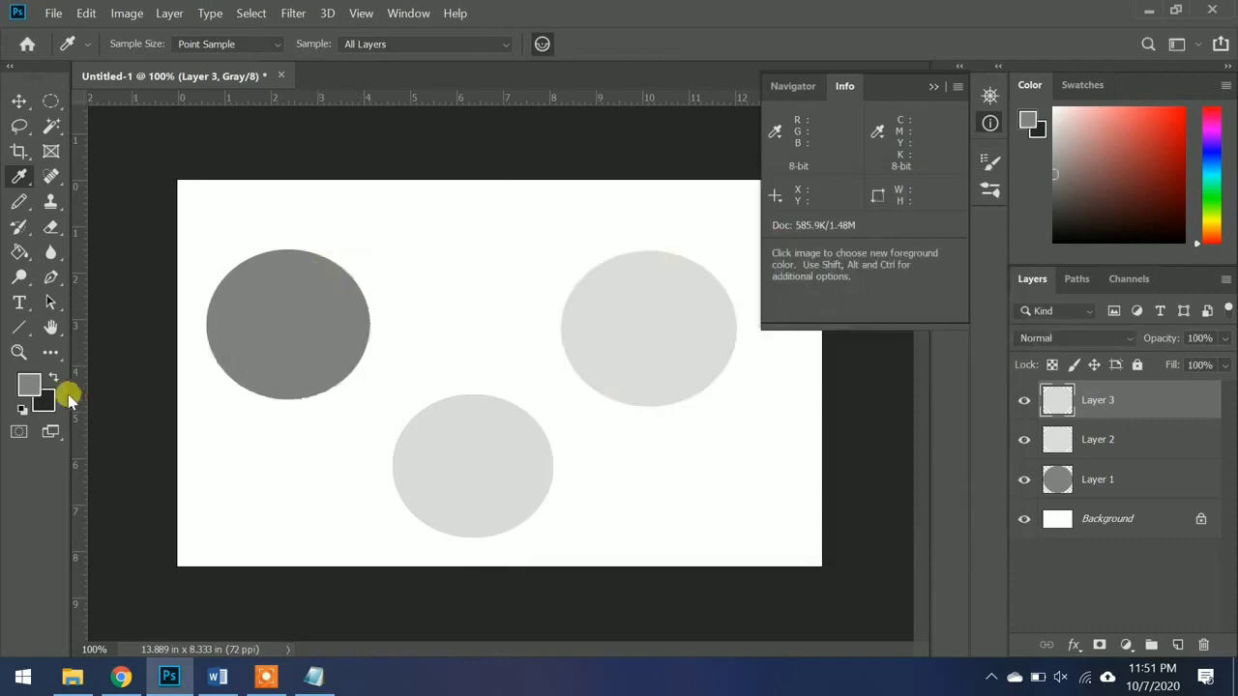
{"action": "left_click", "coordinate": [27, 385]}
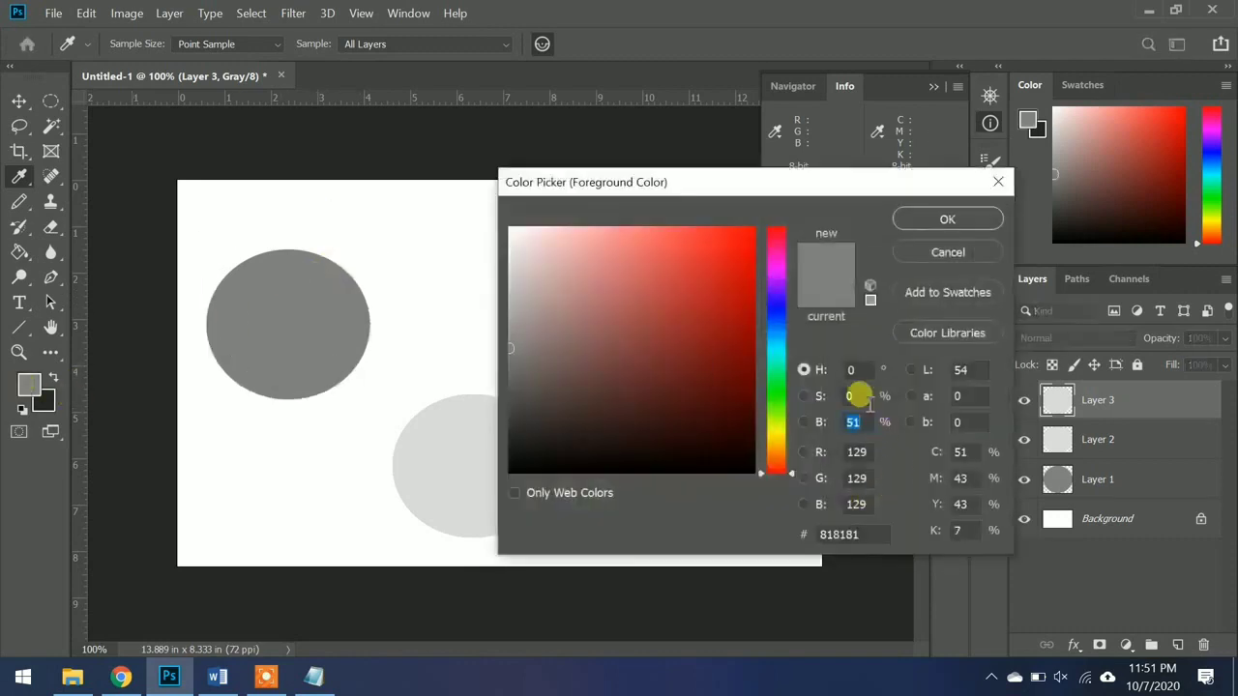
{"action": "left_click", "coordinate": [931, 250]}
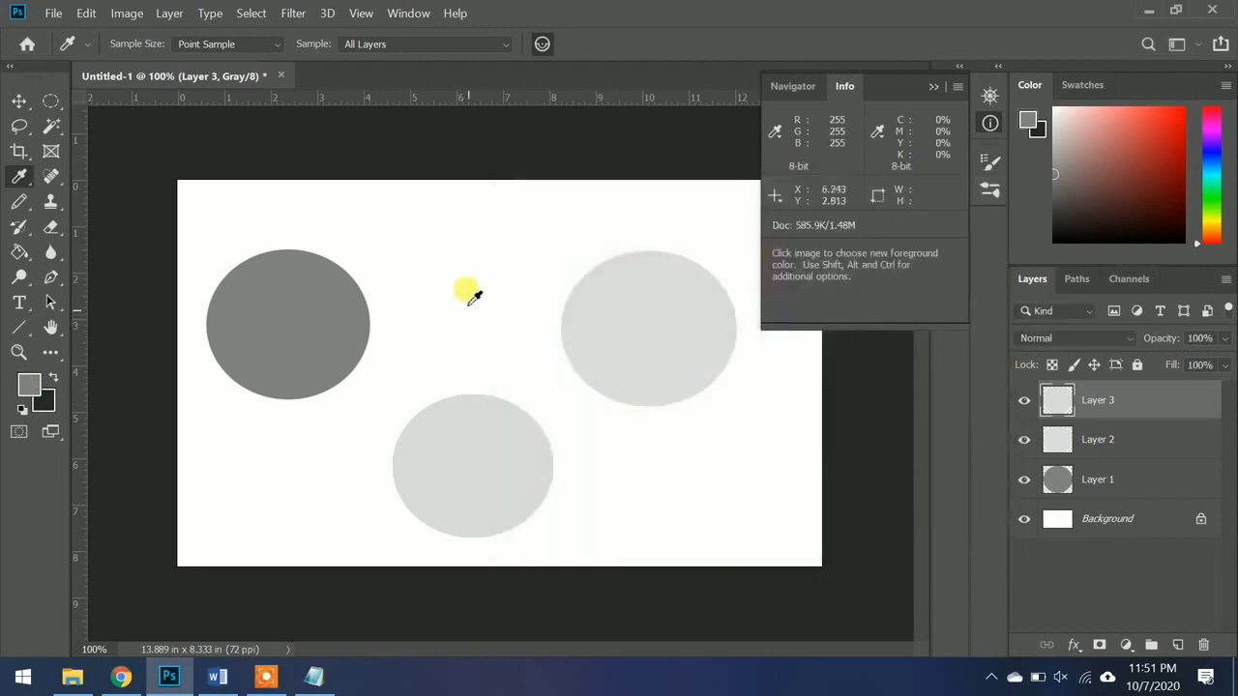
- Open the photo 0a54a824-c8e7-4ccf-8773-8f55b1ba7c2f from the Downloads folder as a separate document in Photoshop
{"action": "left_click", "coordinate": [73, 677]}
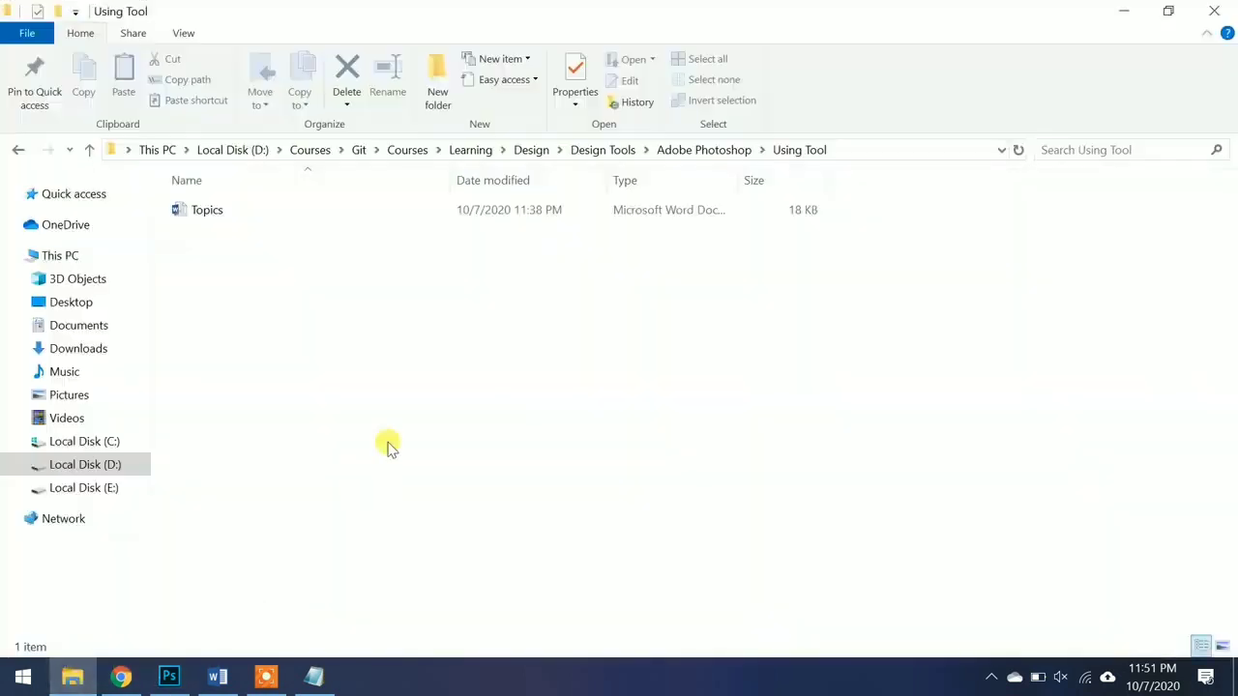
{"action": "left_click", "coordinate": [69, 350]}
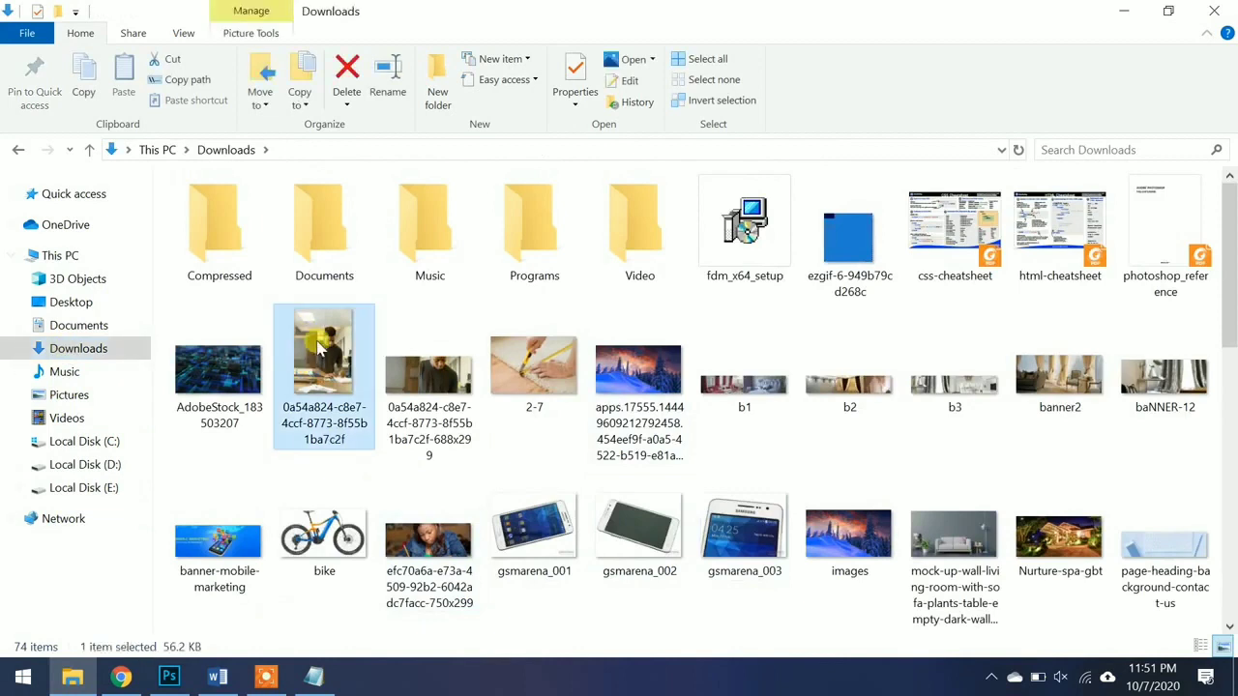
{"action": "left_click_drag", "start_coordinate": [320, 348], "coordinate": [403, 62]}
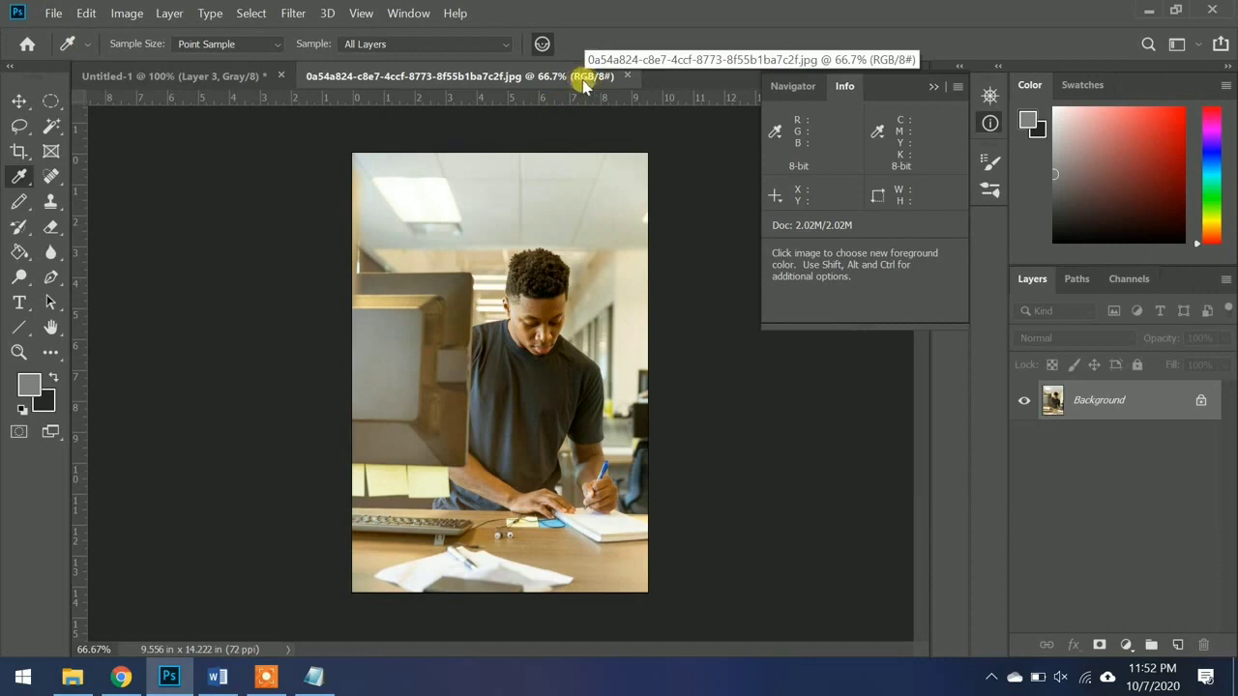
- Try converting the photo to Grayscale mode with its color information discarded, and undo the conversion
{"action": "left_click", "coordinate": [123, 15]}
{"action": "mouse_move", "coordinate": [134, 33]}
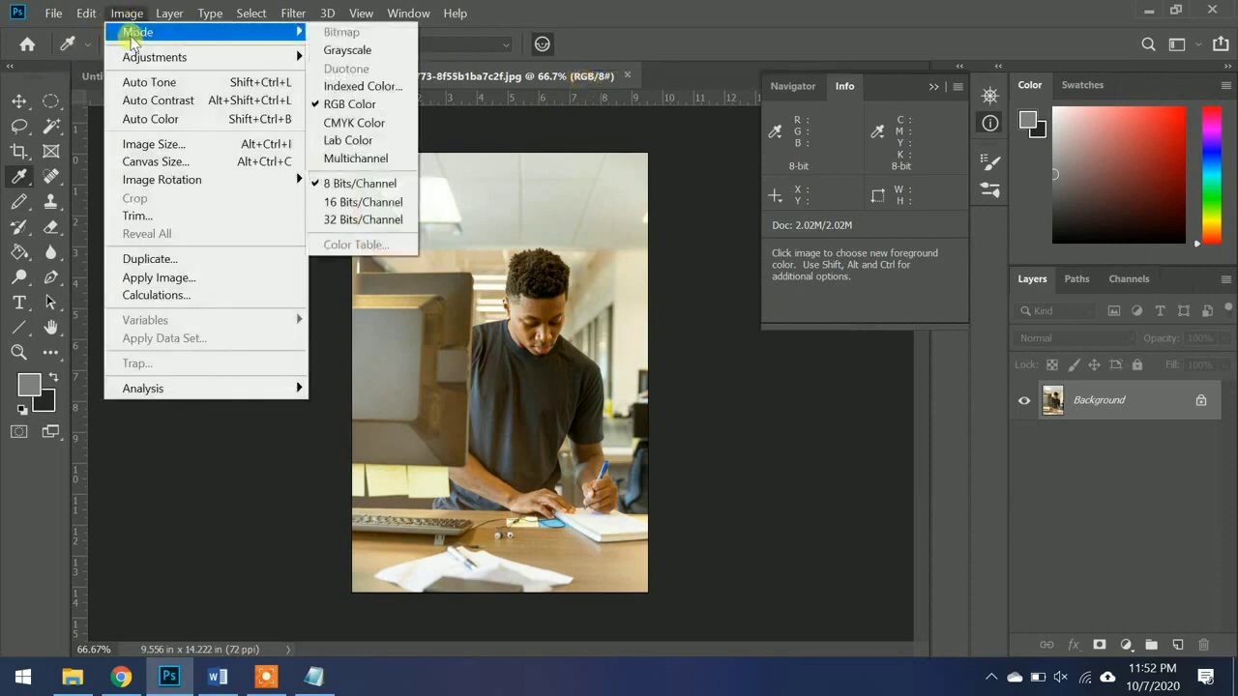
{"action": "left_click", "coordinate": [346, 50]}
{"action": "left_click", "coordinate": [597, 308]}
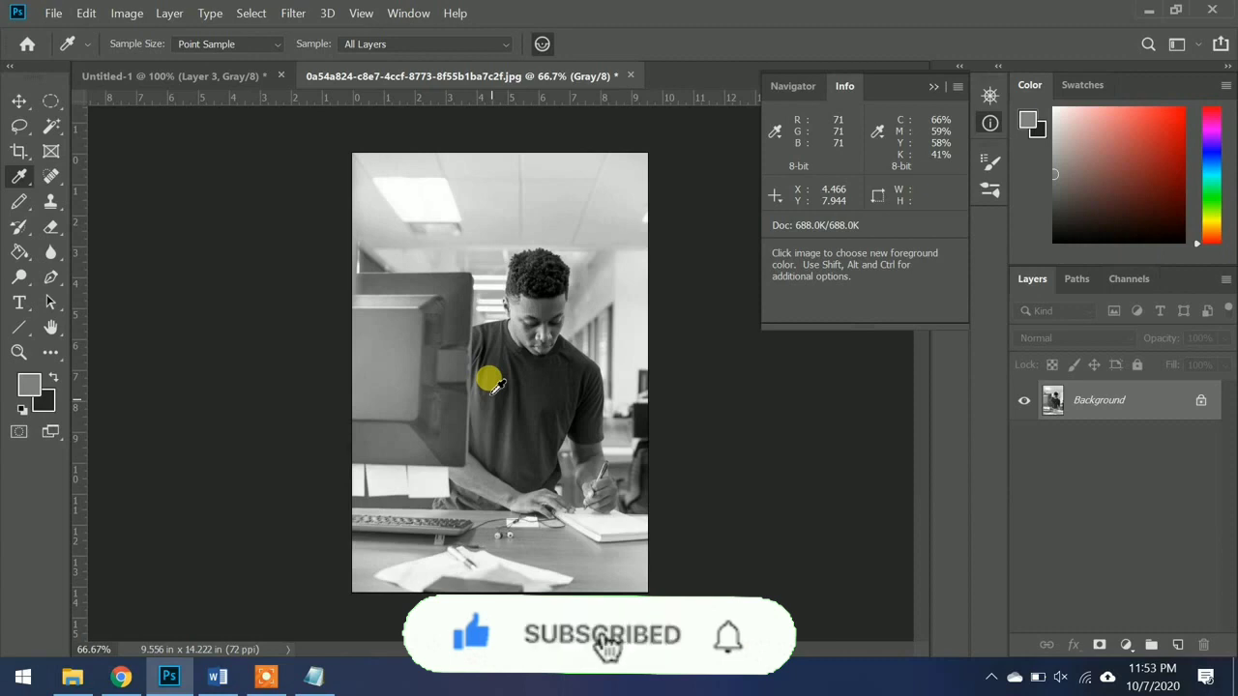
{"action": "key", "text": "ctrl+z"}
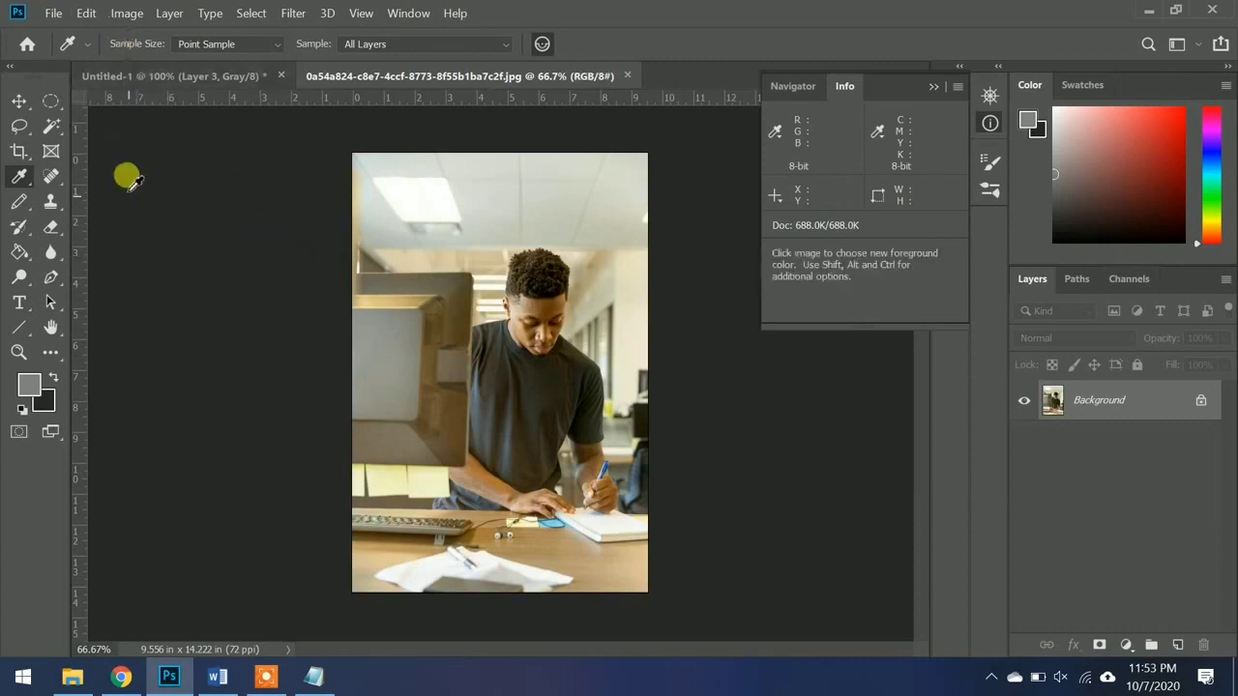
{"action": "left_click", "coordinate": [218, 677]}
{"action": "left_click", "coordinate": [218, 679]}
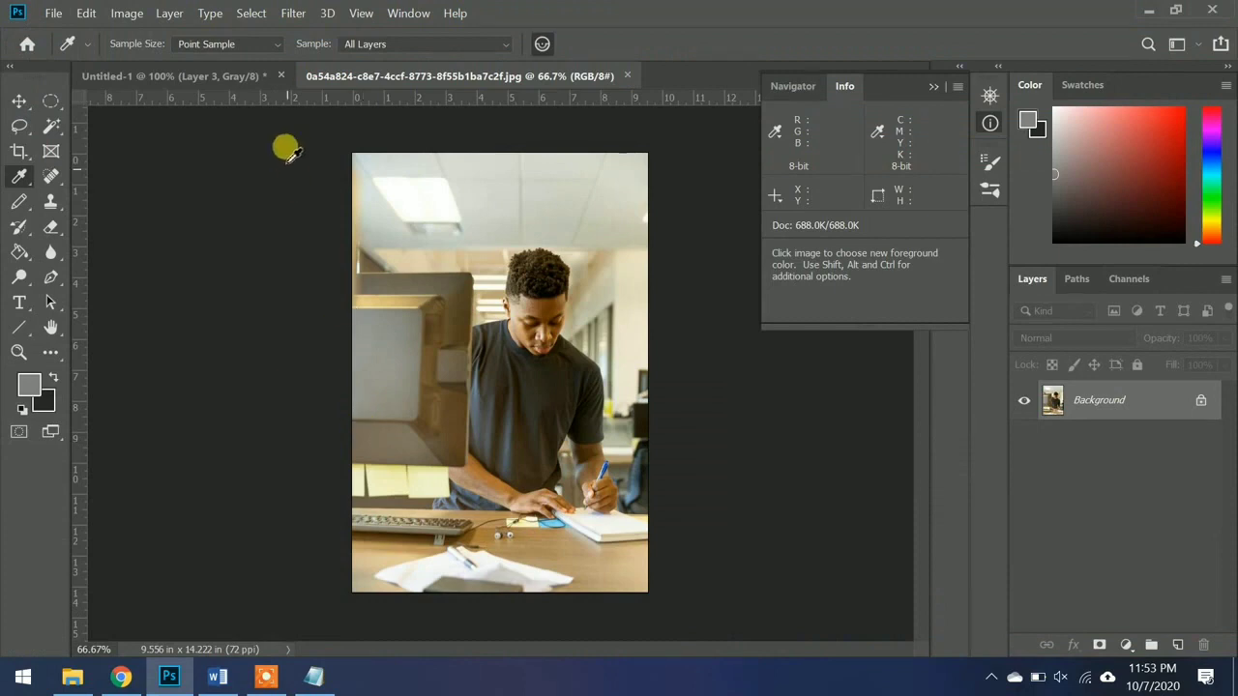
- Convert the RGB photo to Grayscale mode, discarding its color information
{"action": "left_click", "coordinate": [133, 15]}
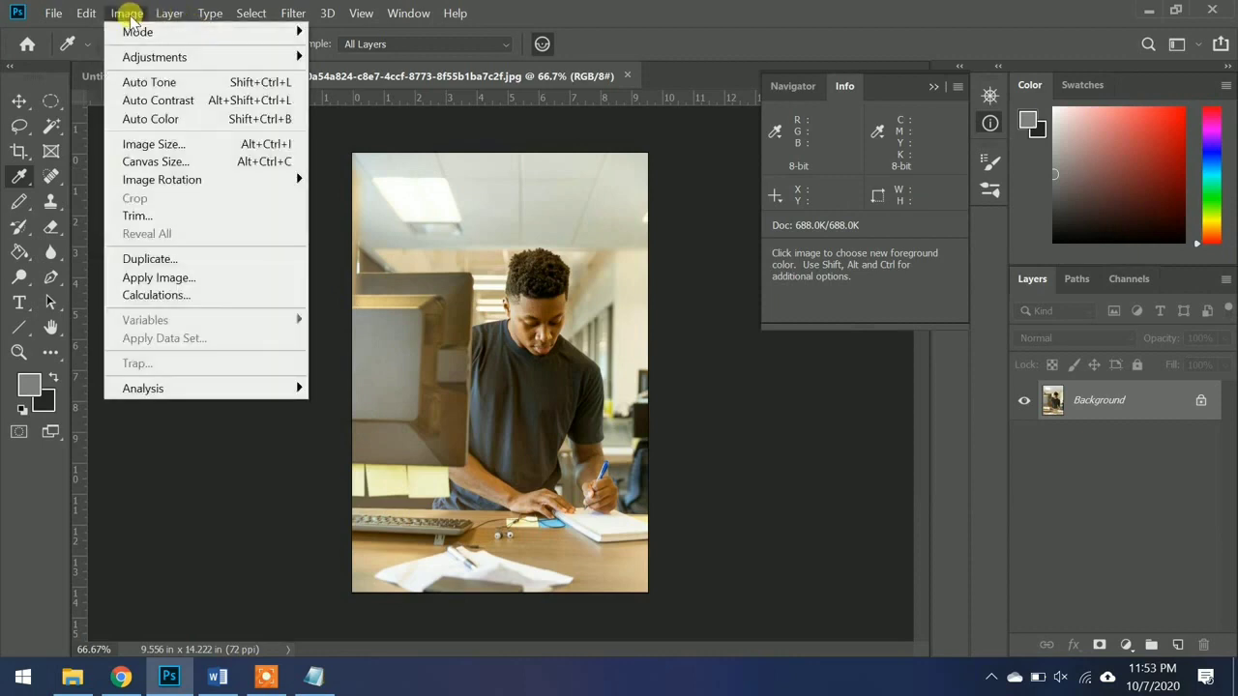
{"action": "mouse_move", "coordinate": [145, 32]}
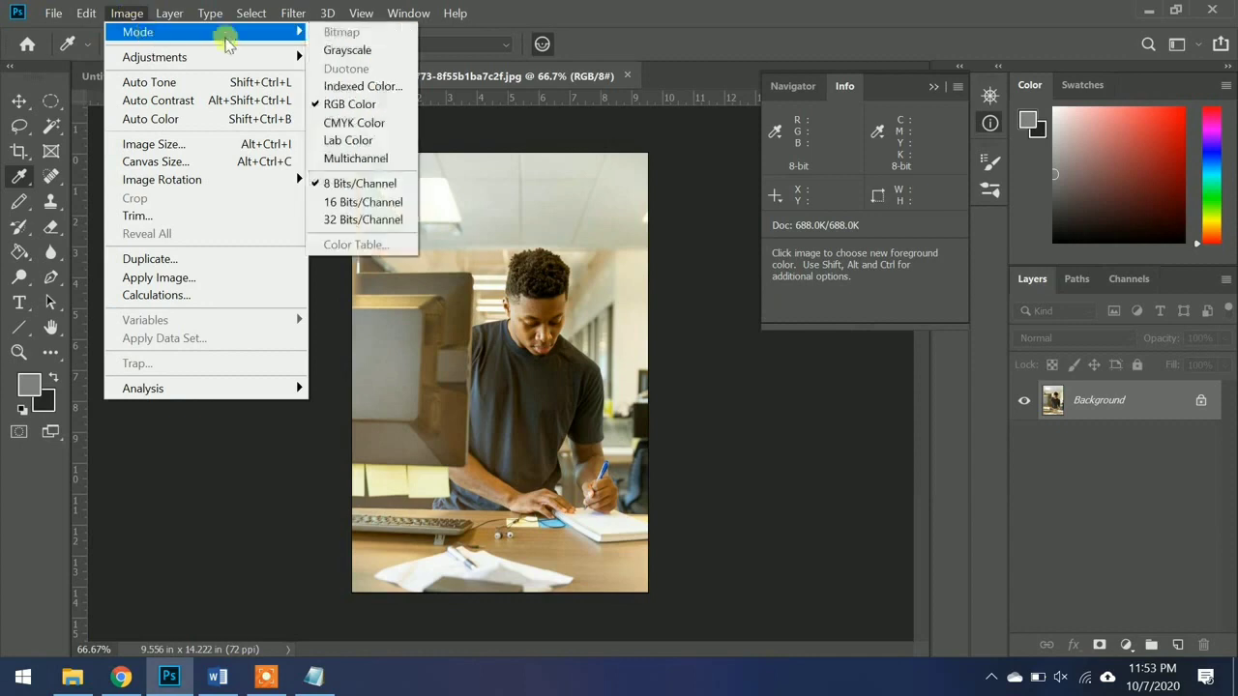
{"action": "left_click", "coordinate": [350, 50]}
{"action": "left_click", "coordinate": [592, 310]}
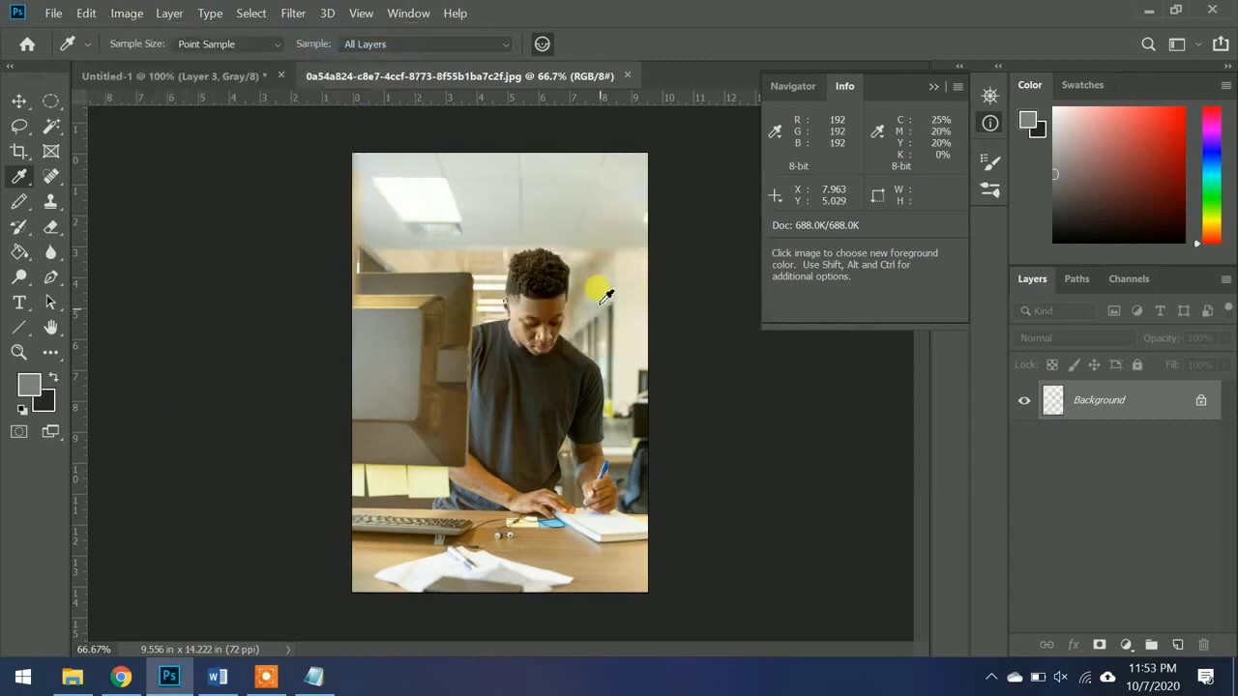
{"action": "left_click", "coordinate": [127, 13]}
{"action": "mouse_move", "coordinate": [138, 31]}
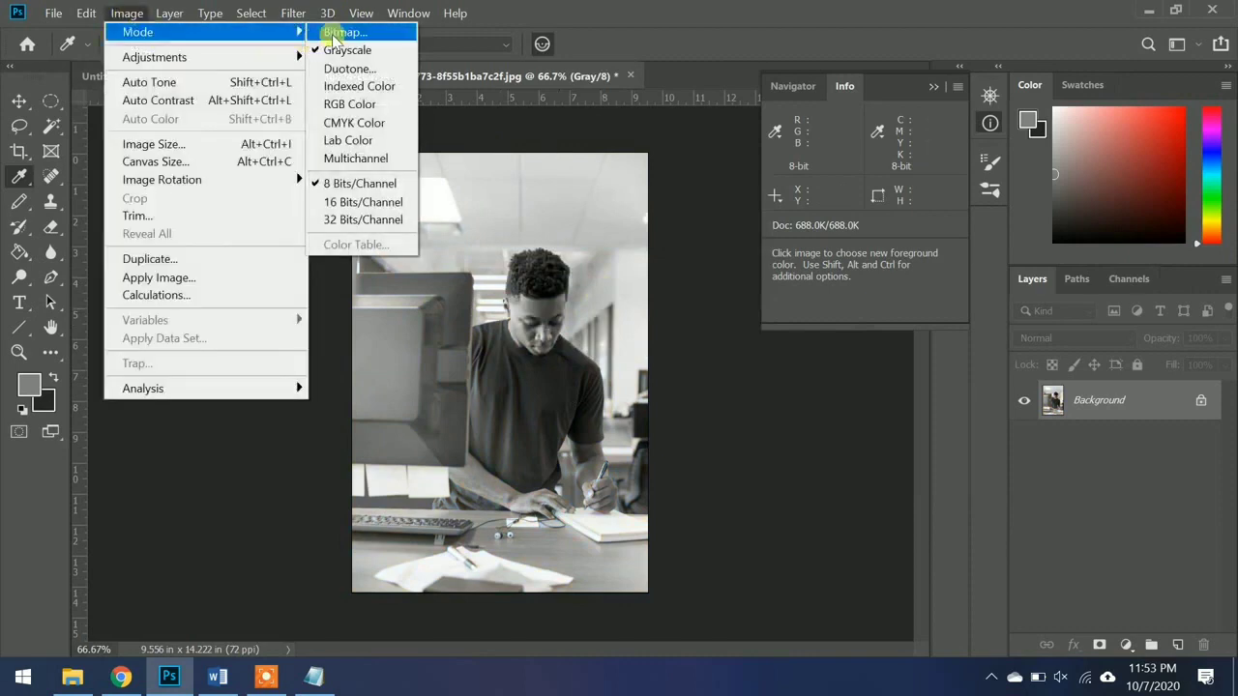
{"action": "left_click", "coordinate": [334, 32]}
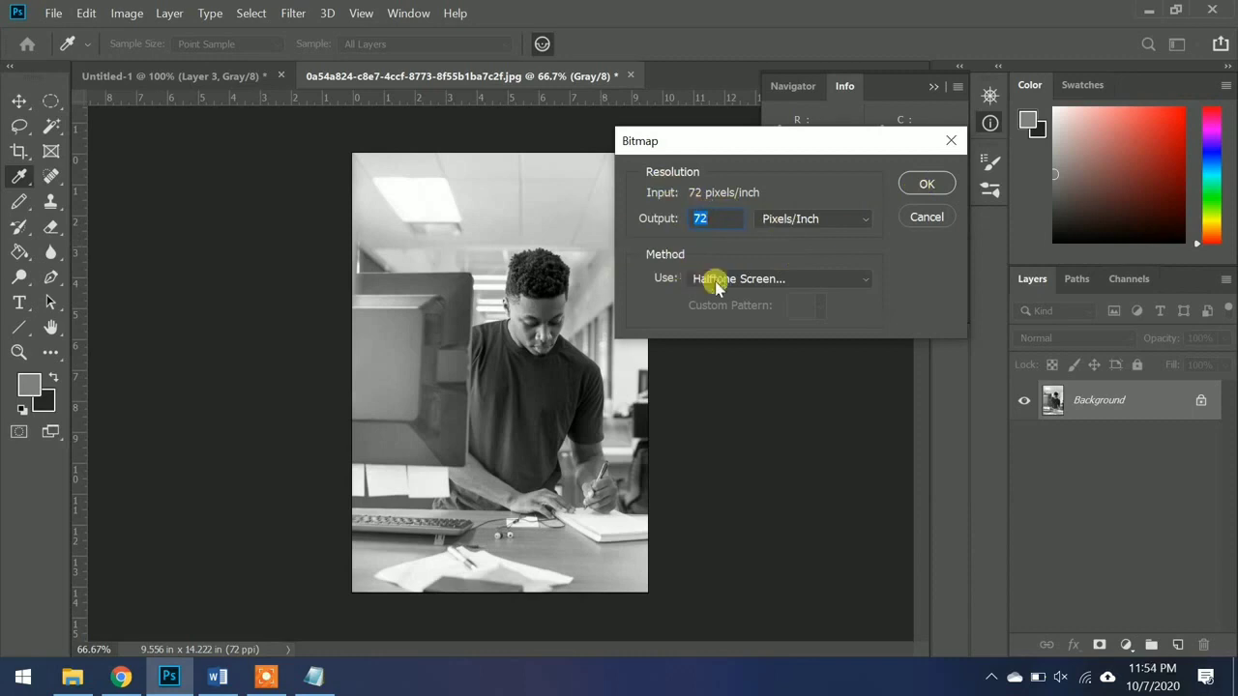
{"action": "left_click", "coordinate": [779, 280]}
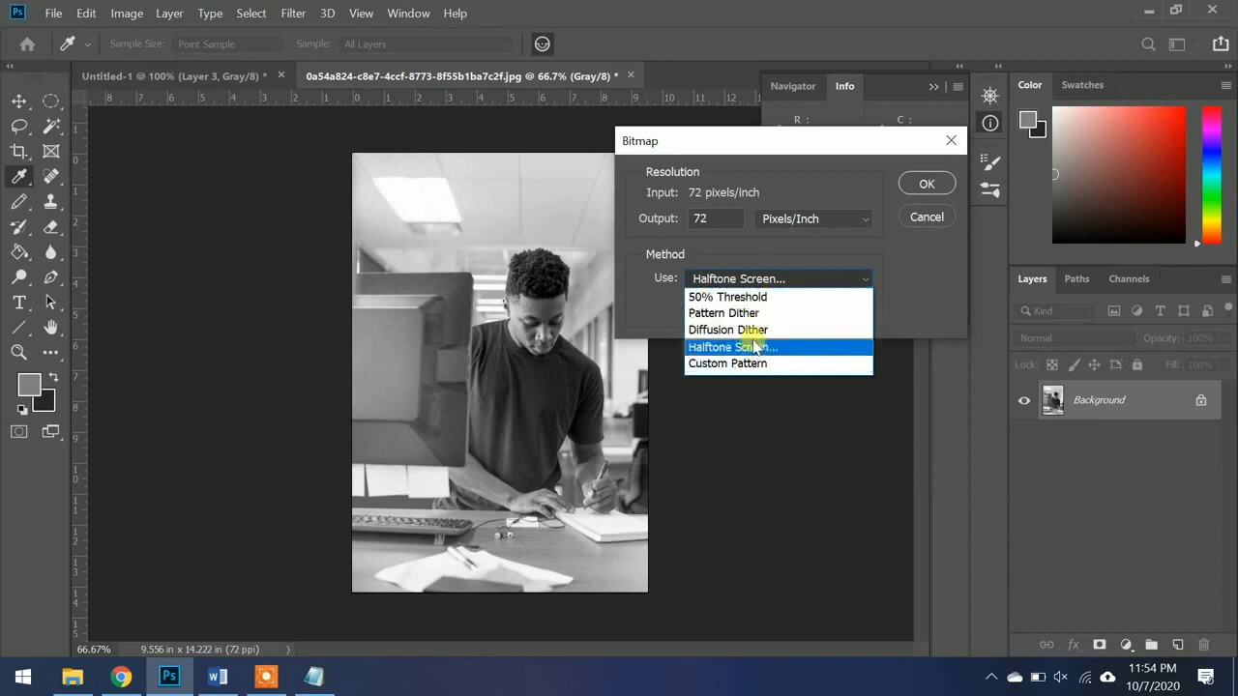
{"action": "left_click", "coordinate": [892, 265]}
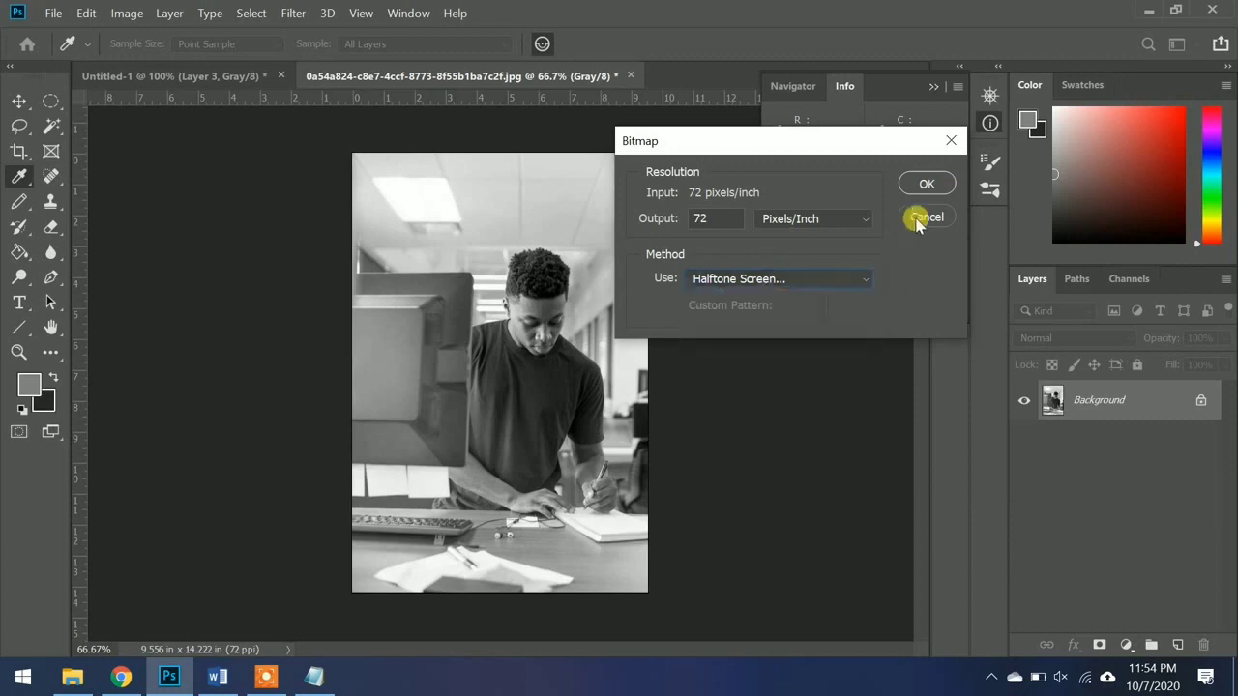
{"action": "left_click", "coordinate": [909, 184]}
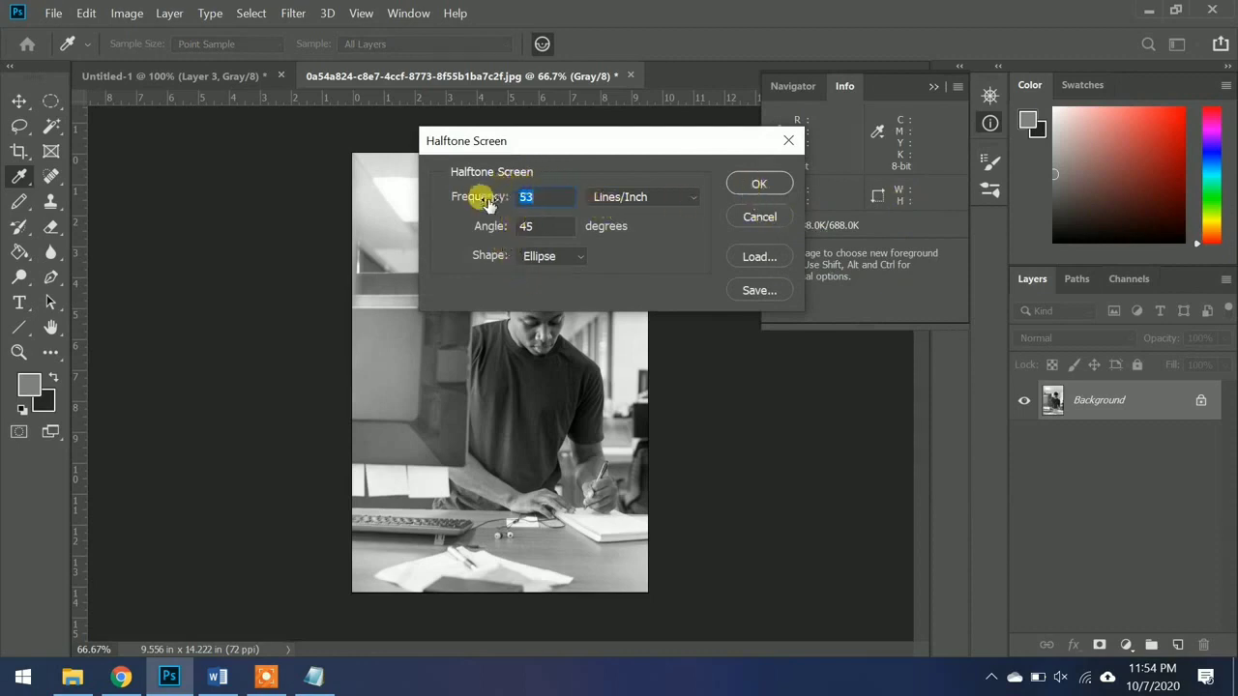
{"action": "left_click", "coordinate": [759, 218]}
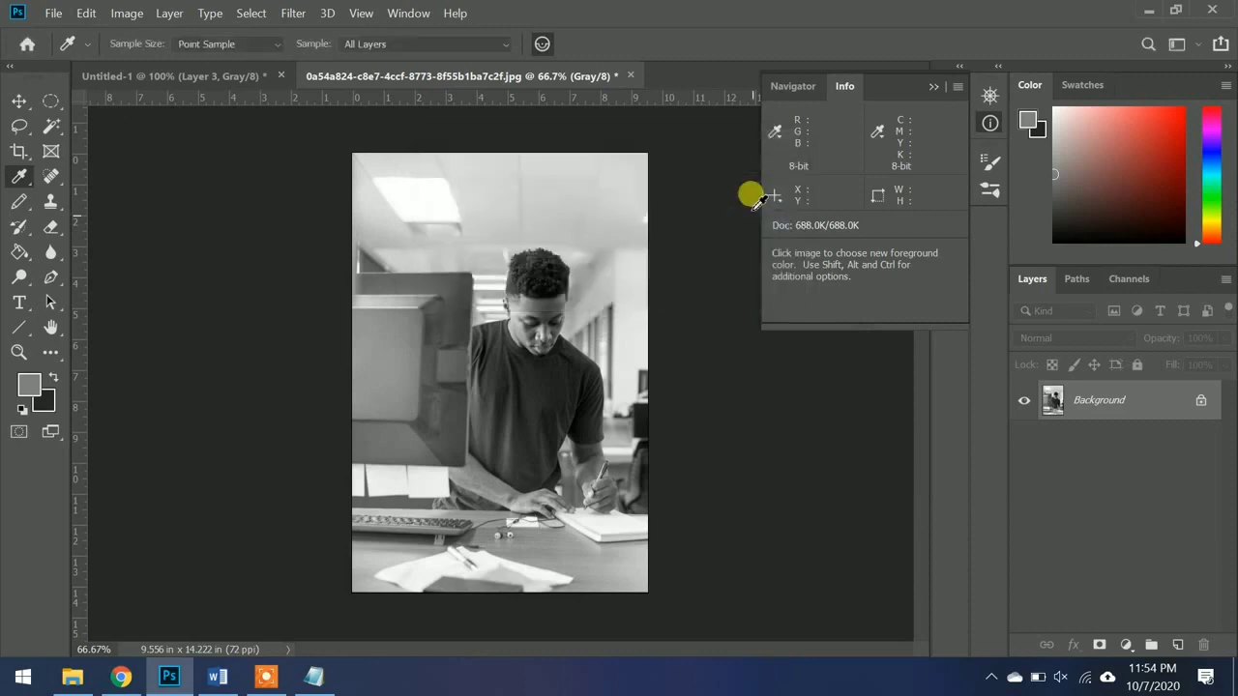
- Convert the grayscale photo to Bitmap mode using the Pattern Dither method
{"action": "left_click", "coordinate": [130, 14]}
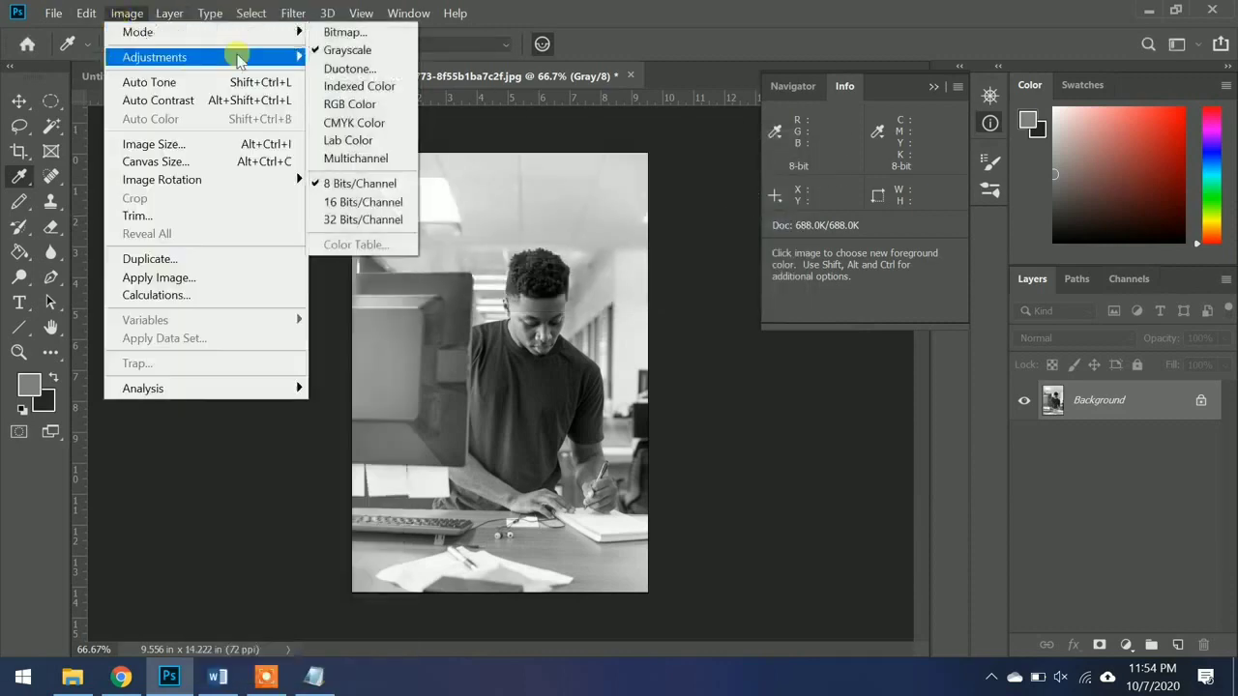
{"action": "left_click", "coordinate": [334, 34]}
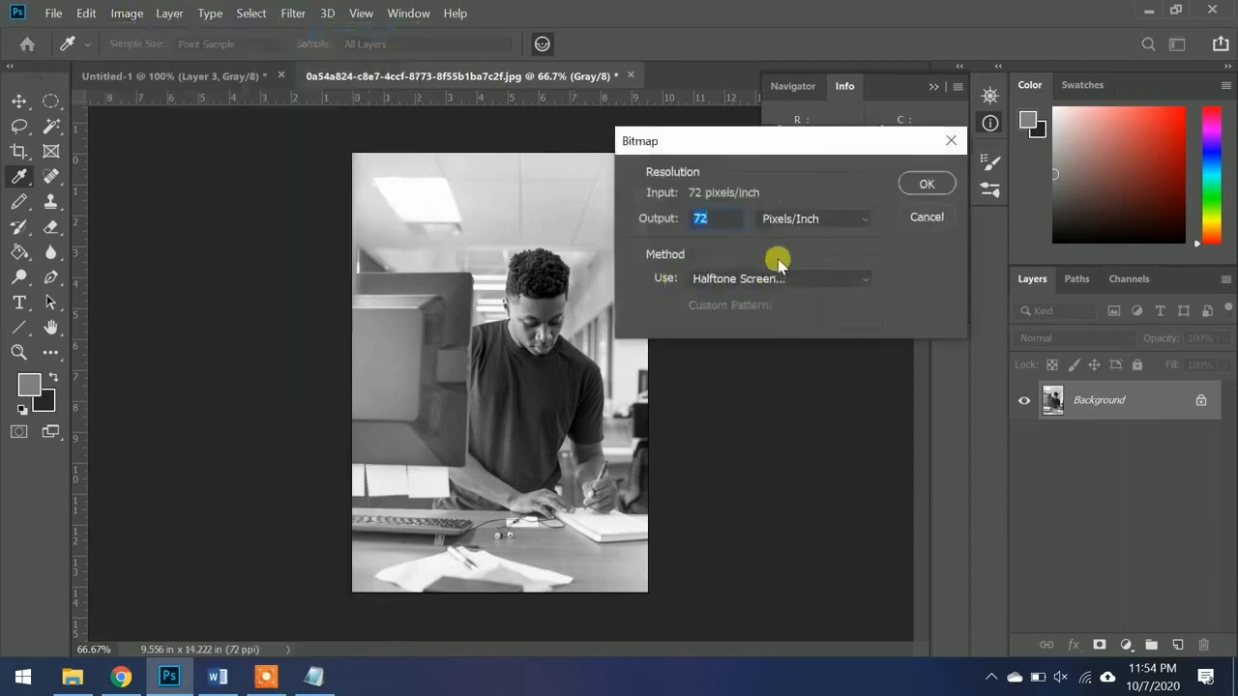
{"action": "left_click", "coordinate": [780, 280]}
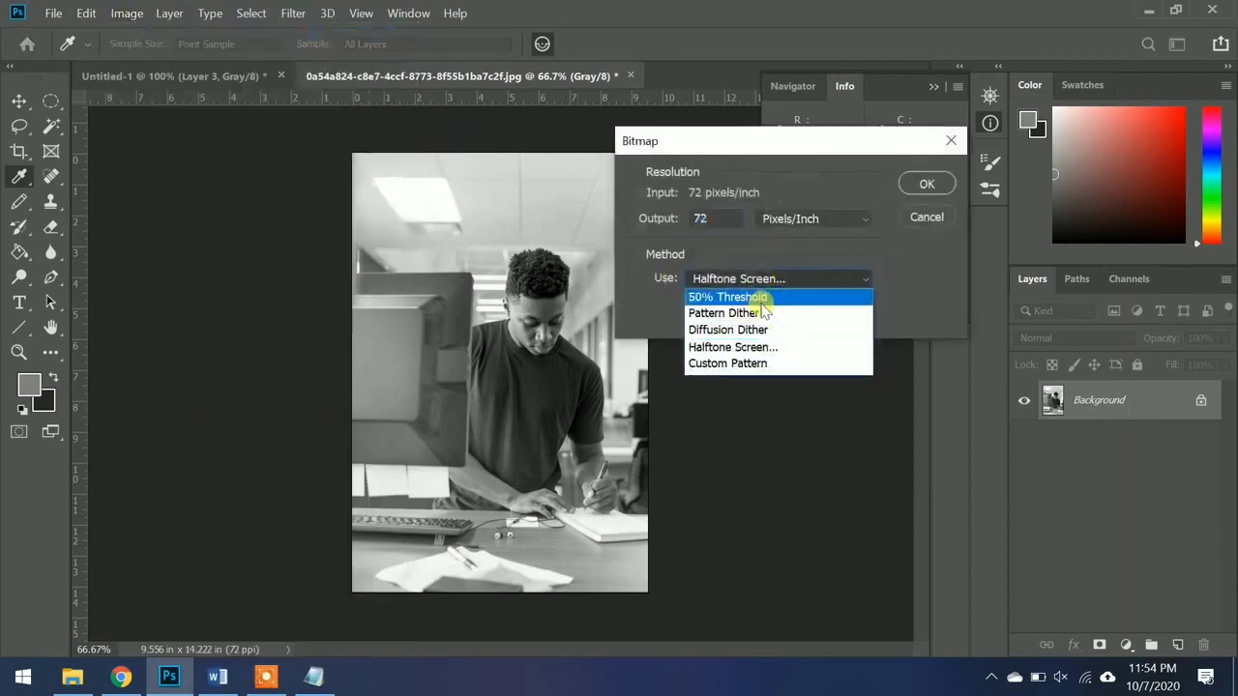
{"action": "left_click", "coordinate": [760, 299]}
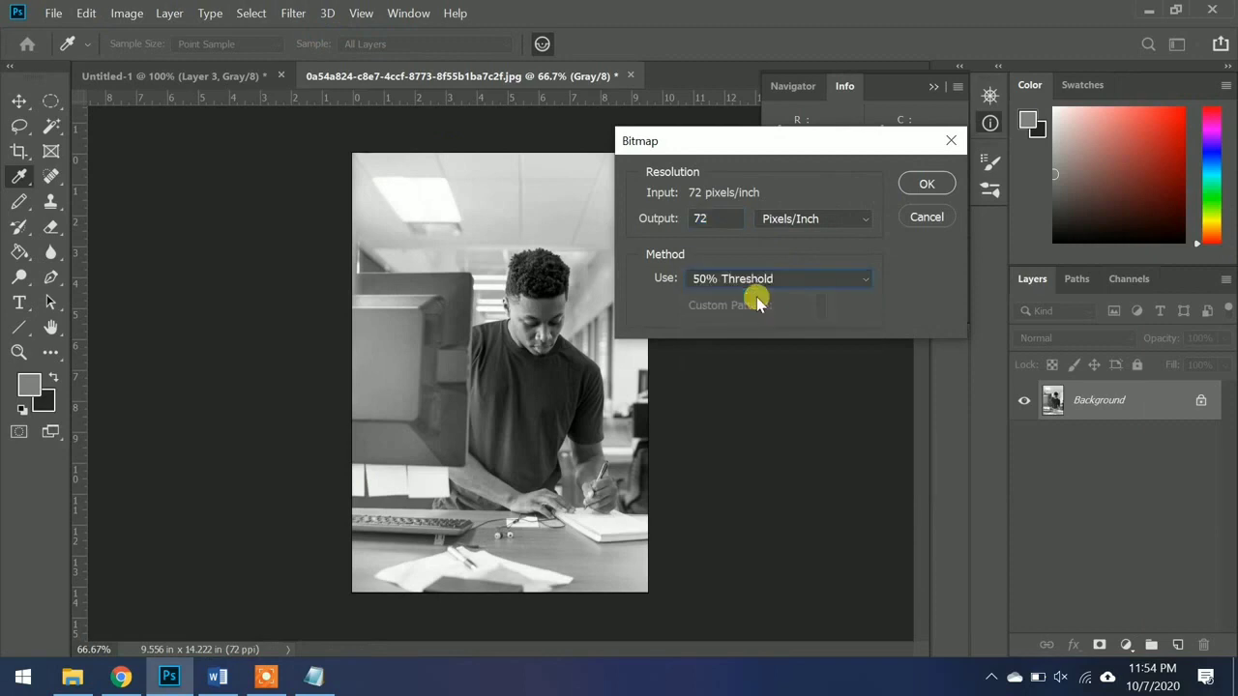
{"action": "left_click", "coordinate": [779, 282]}
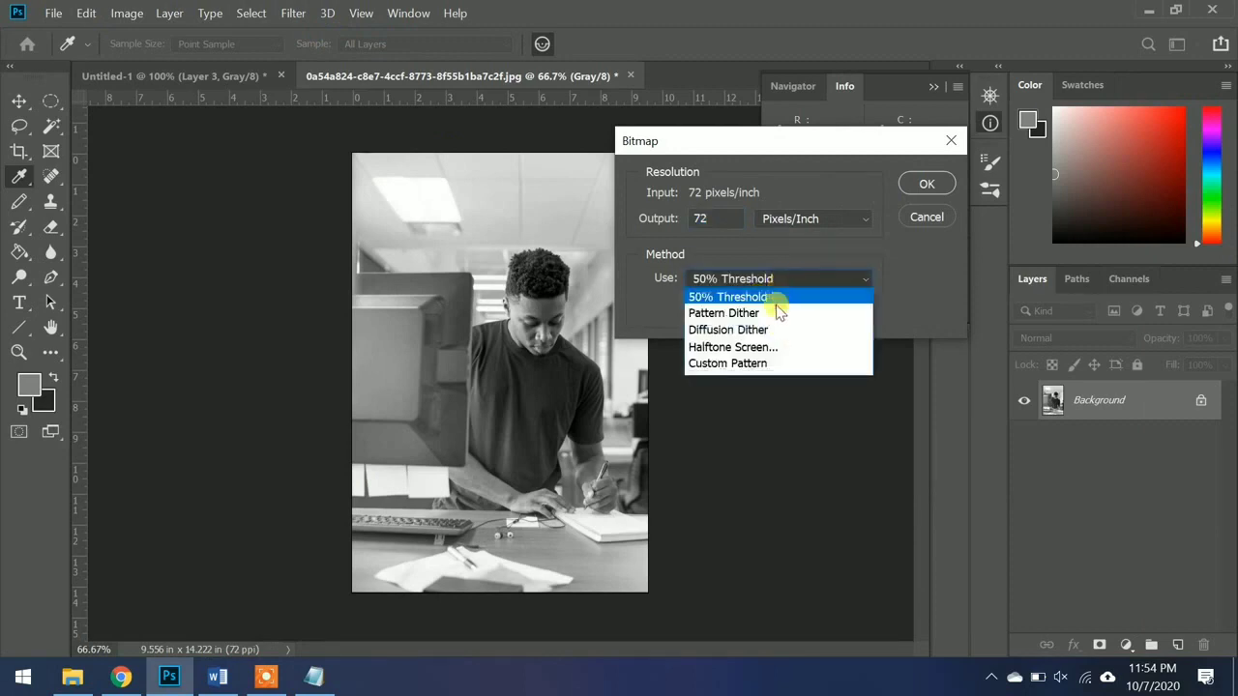
{"action": "left_click", "coordinate": [774, 313]}
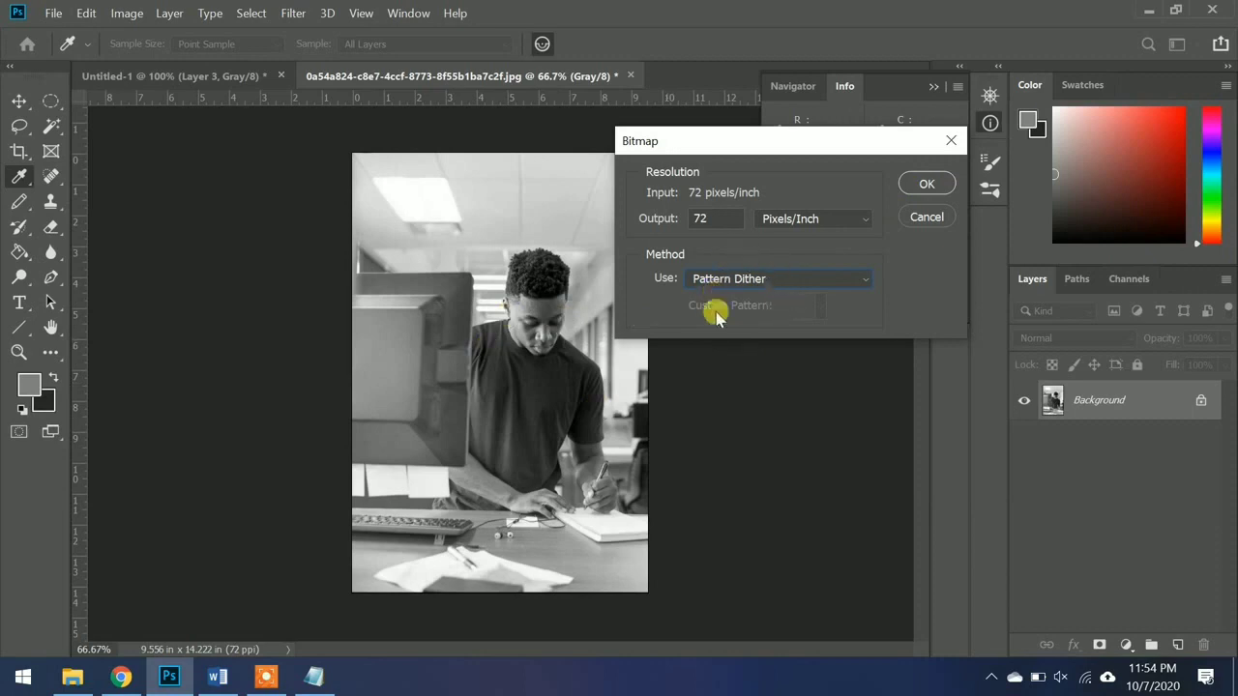
{"action": "left_click", "coordinate": [917, 184]}
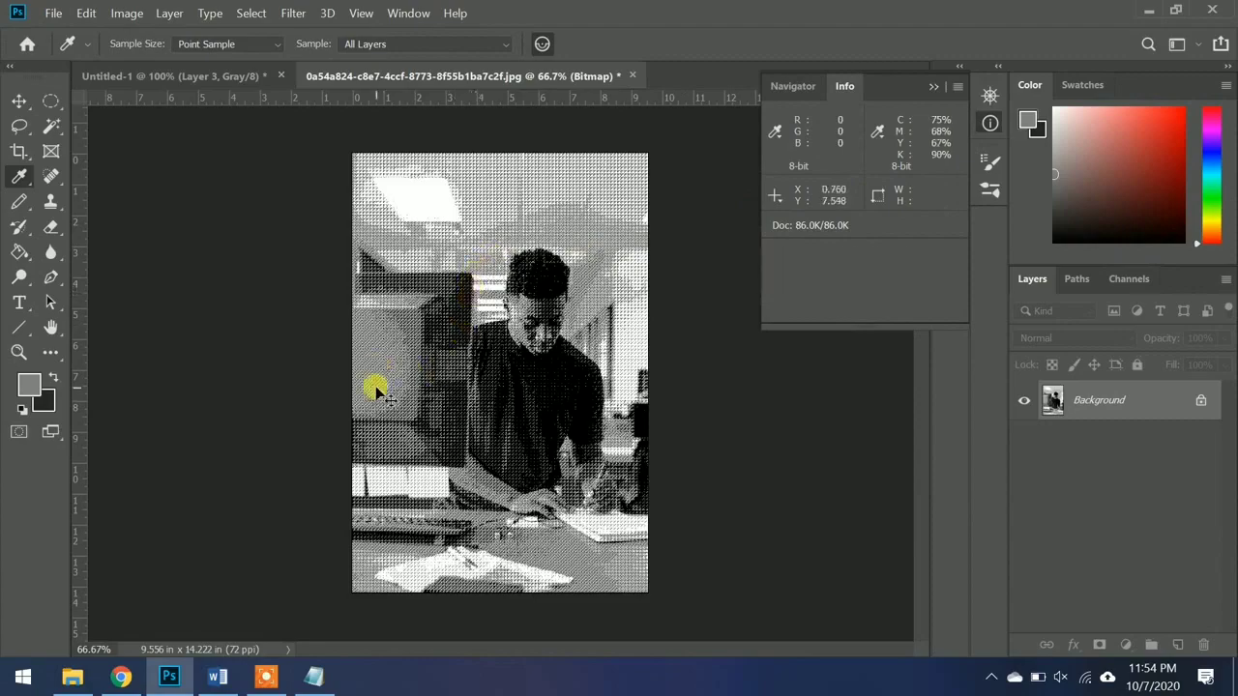
- Examine the individual pixels of the photo's dither pattern up close, and undo the Bitmap conversion
{"action": "key", "text": "ctrl+plus"}
{"action": "key", "text": "ctrl+plus"}
{"action": "key", "text": "ctrl+plus"}
{"action": "key", "text": "ctrl+plus"}
{"action": "key", "text": "ctrl+plus"}
{"action": "key", "text": "ctrl+plus"}
{"action": "key", "text": "ctrl+plus"}
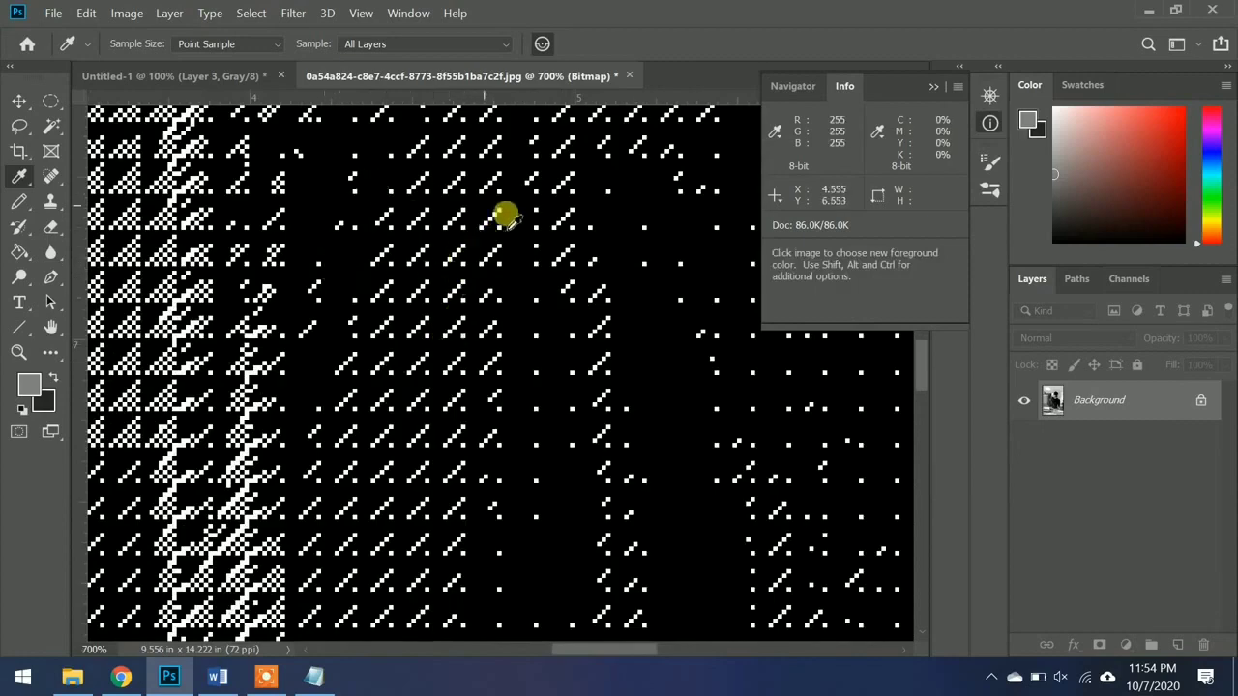
{"action": "key", "text": "ctrl+minus"}
{"action": "key", "text": "ctrl+minus"}
{"action": "key", "text": "ctrl+minus"}
{"action": "key", "text": "ctrl+minus"}
{"action": "key", "text": "ctrl+minus"}
{"action": "key", "text": "ctrl+minus"}
{"action": "key", "text": "ctrl+minus"}
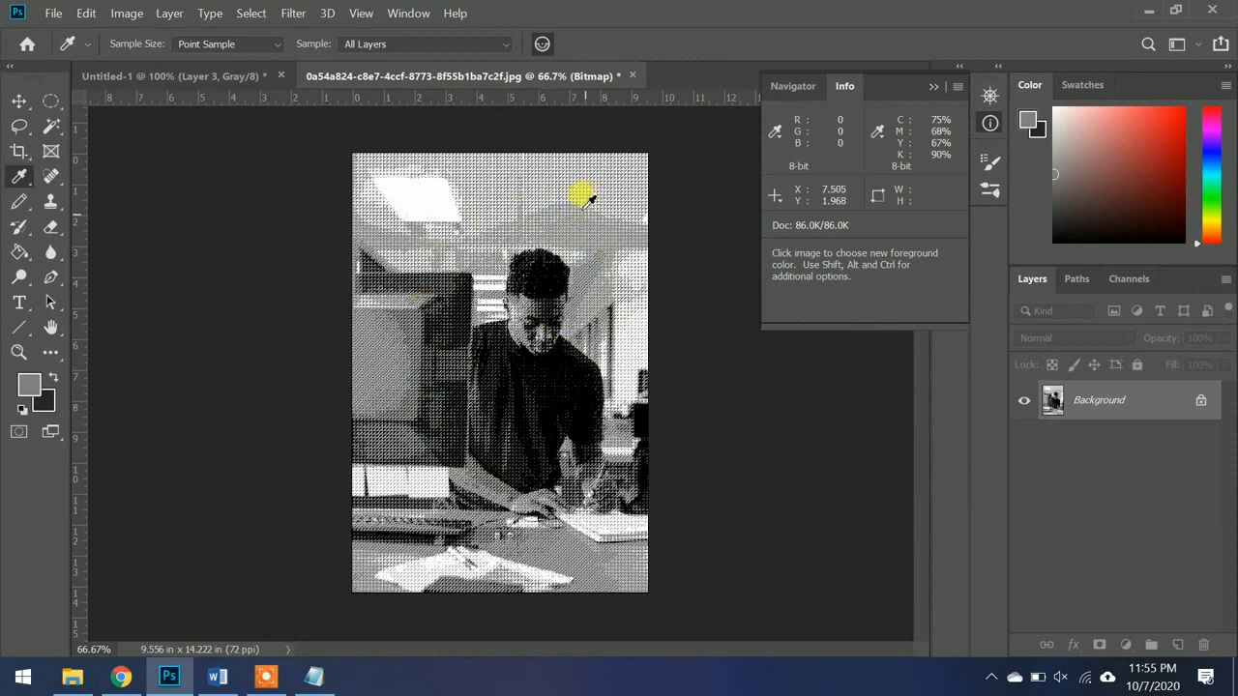
{"action": "key", "text": "ctrl+z"}
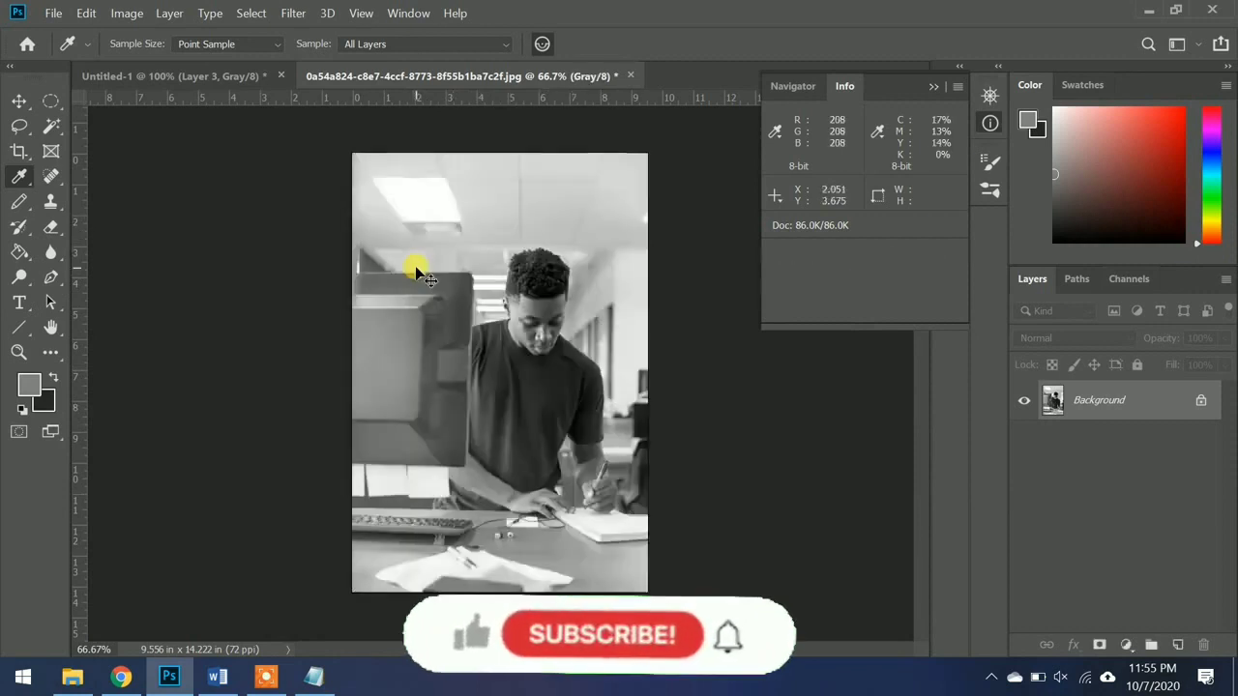